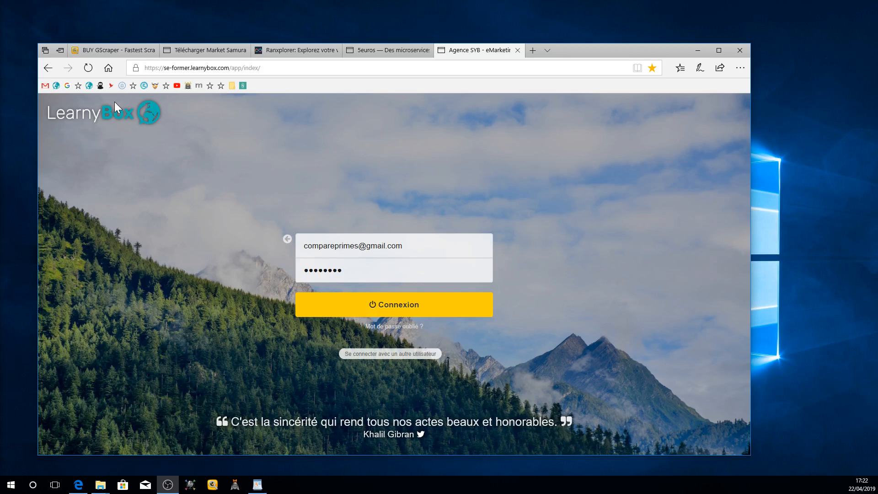
- Review the top of the GScraper product comparison and prices page, and switch to the GScraper application
{"action": "left_click", "coordinate": [99, 50]}
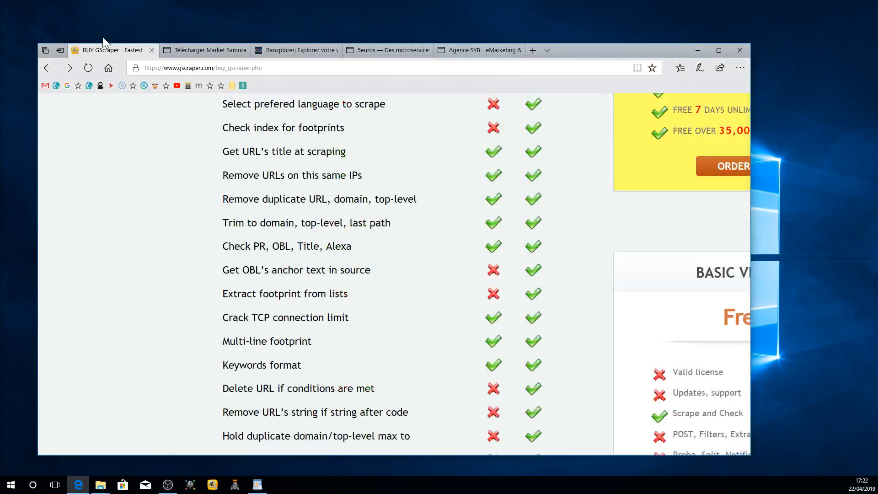
{"action": "scroll", "coordinate": [478, 196], "scroll_direction": "up", "scroll_amount": 8}
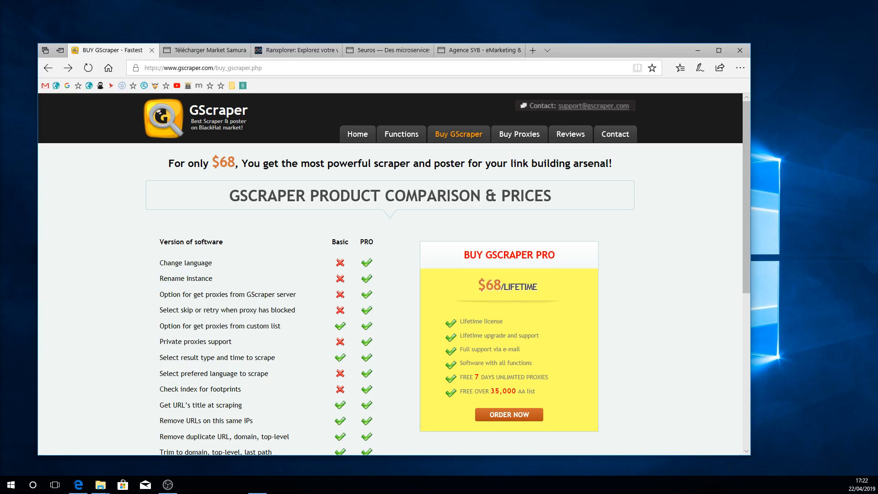
{"action": "left_click", "coordinate": [695, 53]}
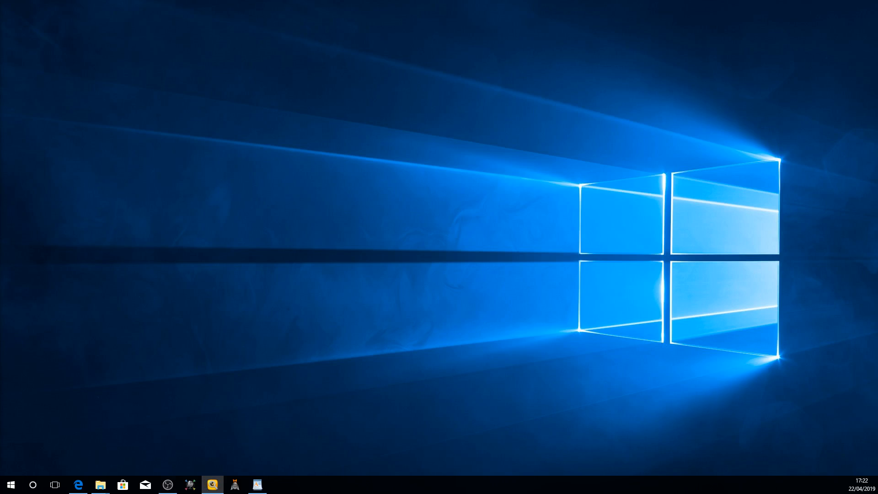
{"action": "left_click_drag", "start_coordinate": [0, 0], "coordinate": [76, 48]}
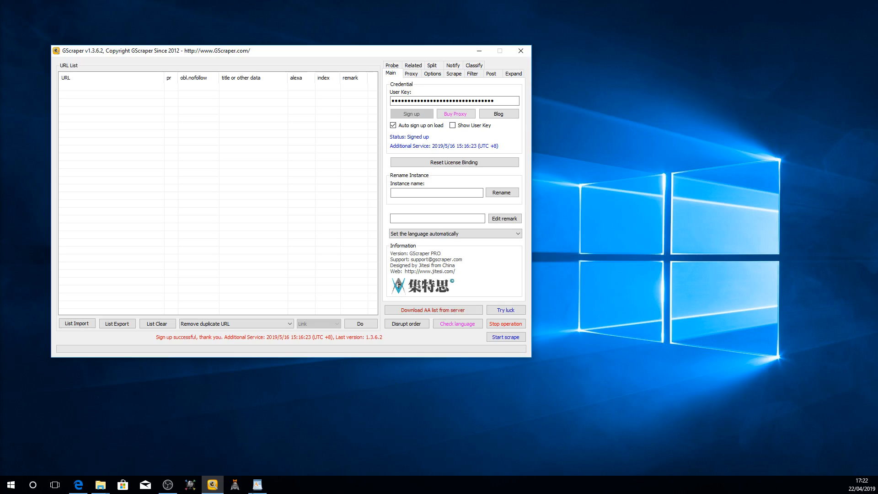
- Switch to the Edge browser, open Google in a new tab and search for "amazon"
{"action": "left_click", "coordinate": [76, 488]}
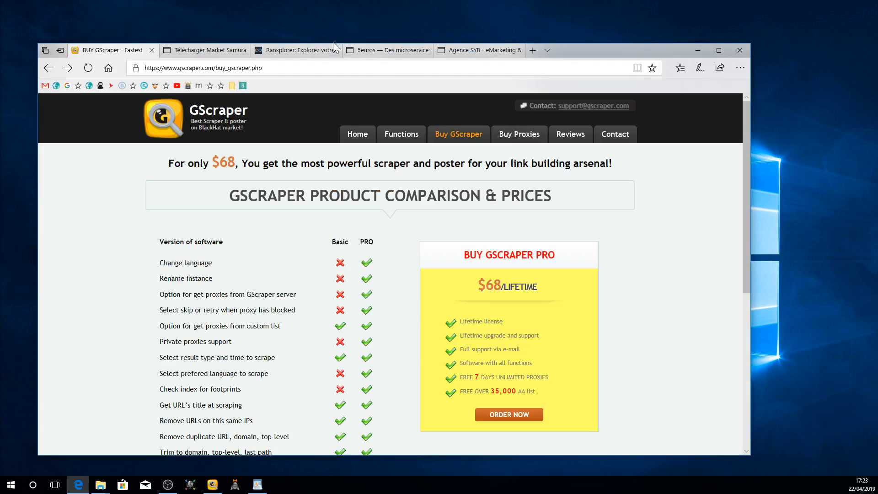
{"action": "left_click", "coordinate": [531, 50]}
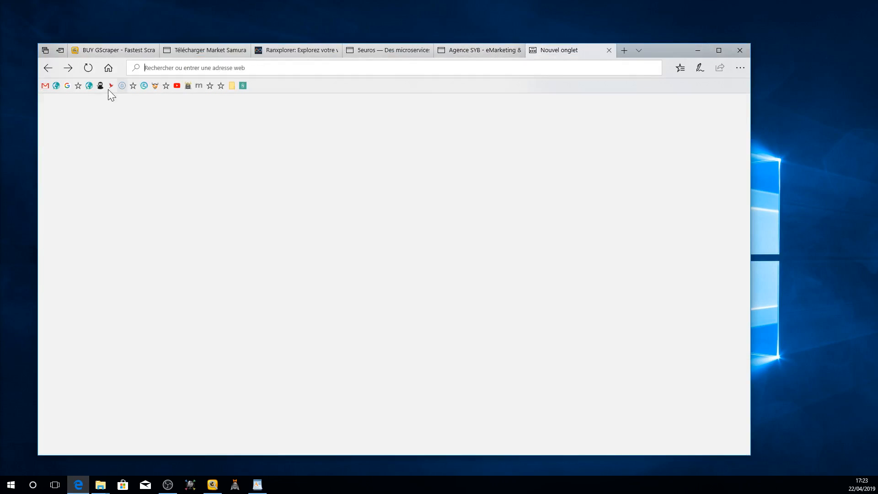
{"action": "left_click", "coordinate": [67, 86]}
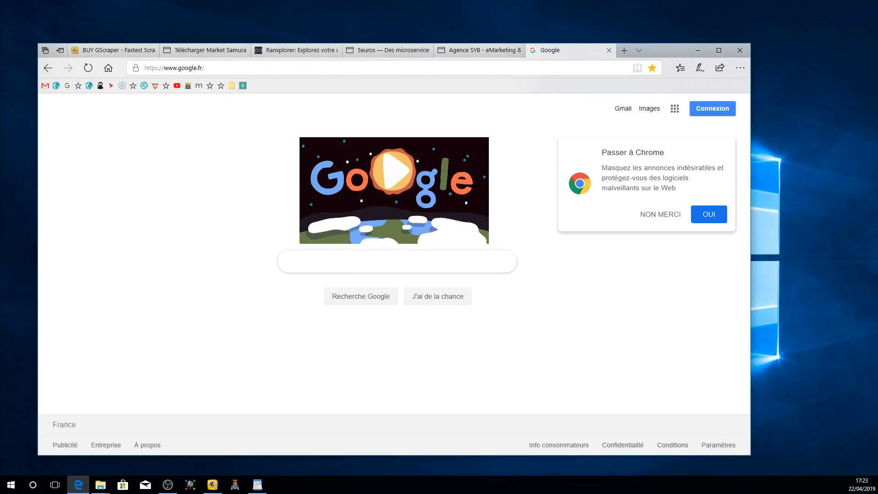
{"action": "type", "text": "a"}
{"action": "left_click", "coordinate": [333, 280]}
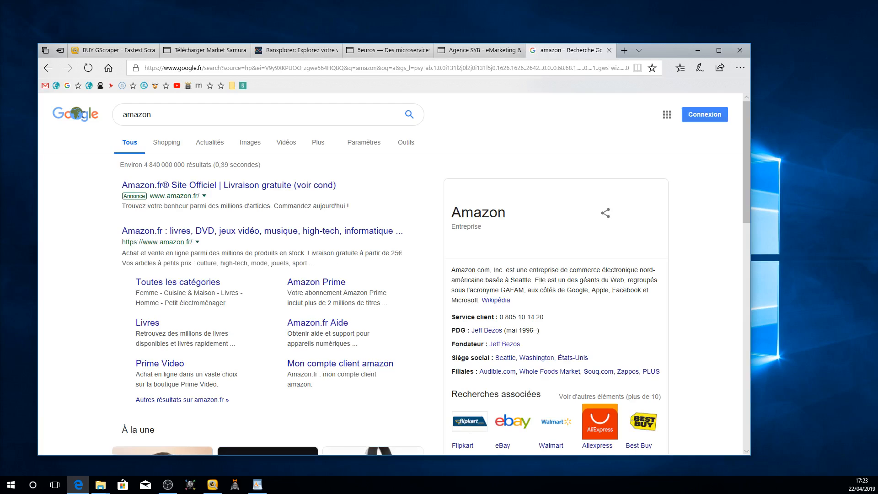
- Replace the Google query with a search for "real madrid"
{"action": "left_click", "coordinate": [175, 116]}
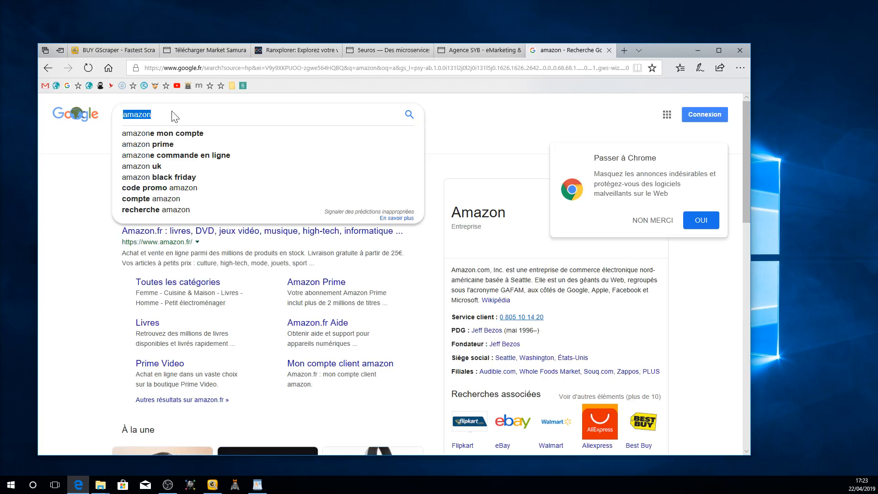
{"action": "key", "text": "BackSpace"}
{"action": "type", "text": "r"}
{"action": "left_click", "coordinate": [172, 166]}
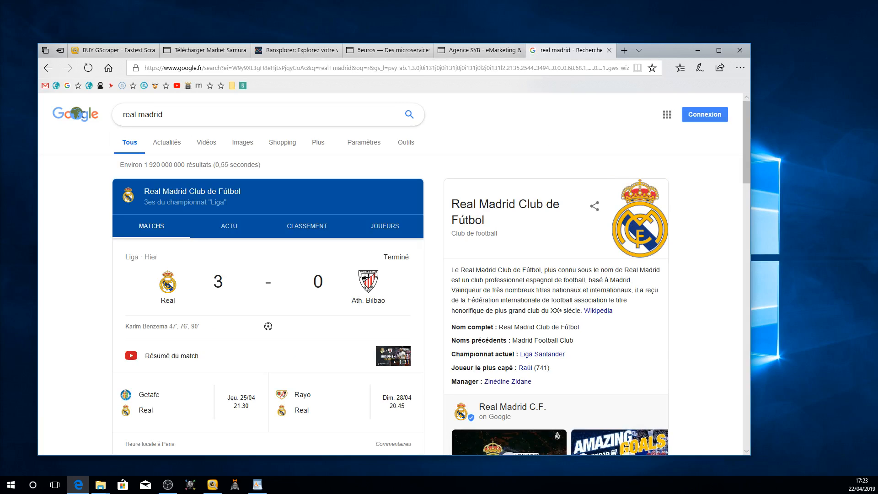
- Refine the Google search to "real madrid liste des joueurs", and extend it to "real madrid liste des joueurs 2018 2019"
{"action": "left_click", "coordinate": [198, 117]}
{"action": "left_click", "coordinate": [190, 169]}
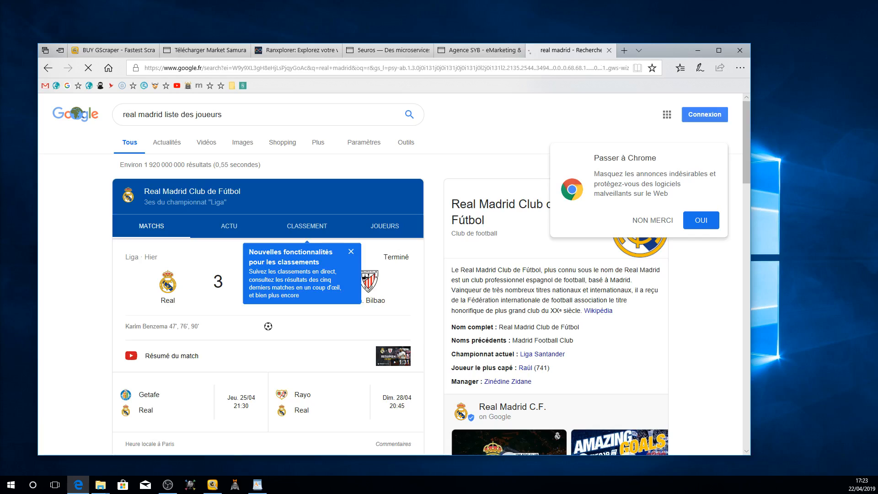
{"action": "left_click_drag", "start_coordinate": [222, 115], "coordinate": [170, 118]}
{"action": "left_click", "coordinate": [232, 156]}
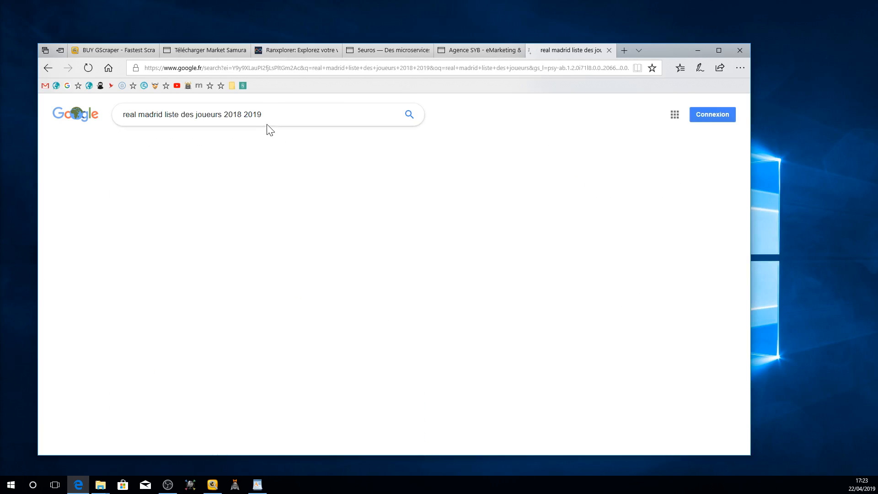
- Clear the player list query and search Google for "undiz"
{"action": "left_click_drag", "start_coordinate": [262, 114], "coordinate": [123, 117]}
{"action": "key", "text": "BackSpace"}
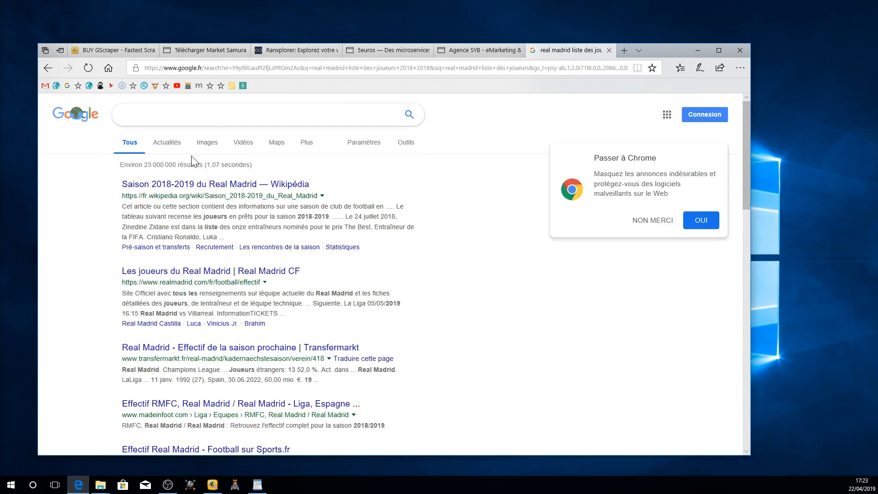
{"action": "type", "text": "u"}
{"action": "left_click", "coordinate": [137, 213]}
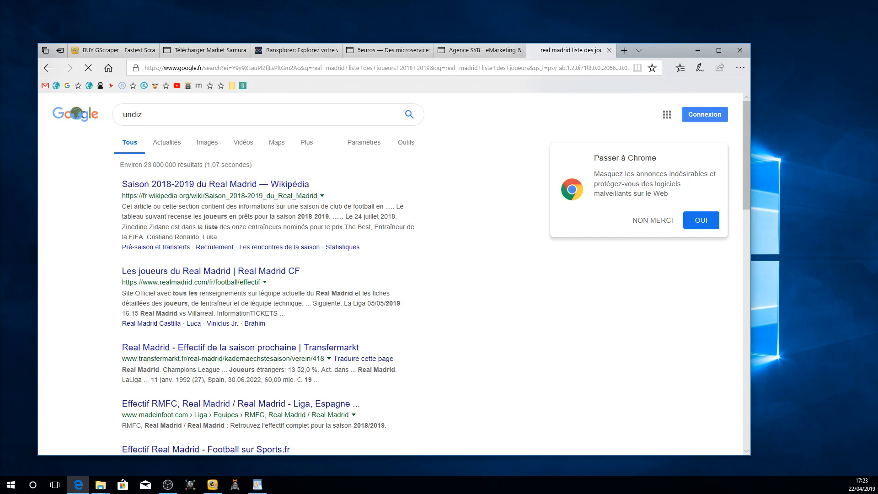
- Clear the query, decline the offer to switch to Chrome, and search Google for "oignon"
{"action": "left_click", "coordinate": [142, 114]}
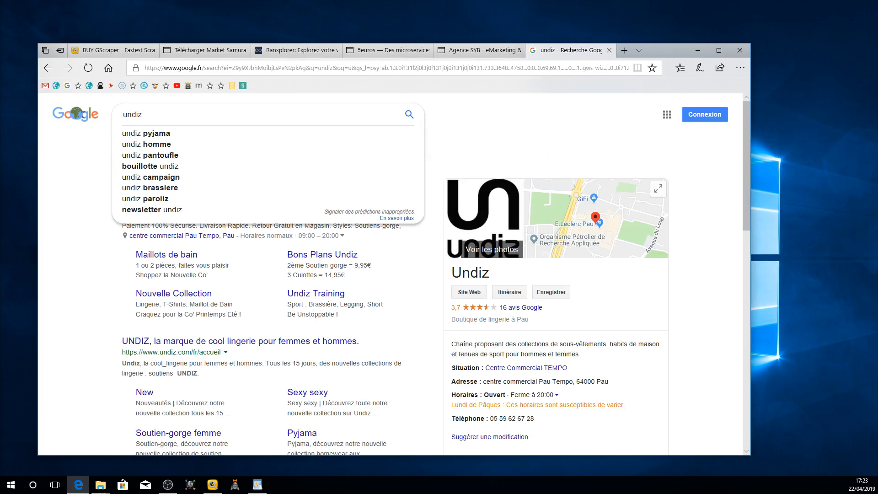
{"action": "key", "text": "BackSpace"}
{"action": "key", "text": "BackSpace"}
{"action": "key", "text": "BackSpace"}
{"action": "key", "text": "BackSpace"}
{"action": "key", "text": "BackSpace"}
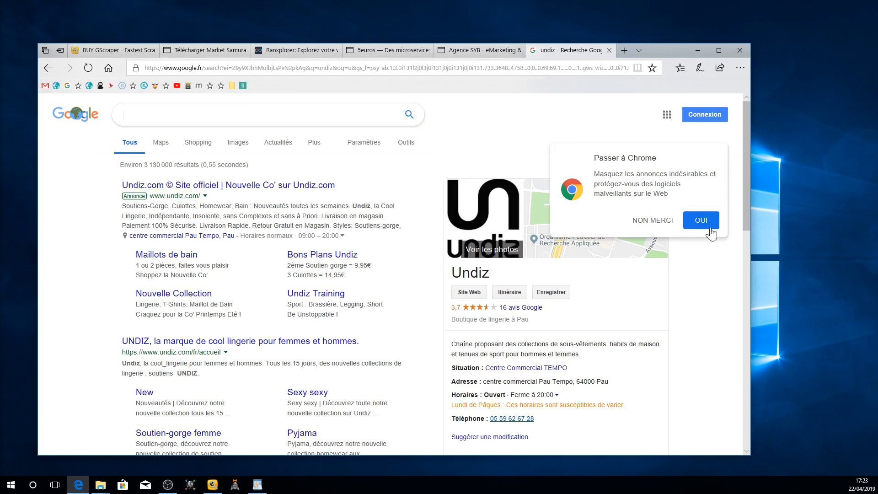
{"action": "left_click", "coordinate": [653, 220]}
{"action": "type", "text": "oi"}
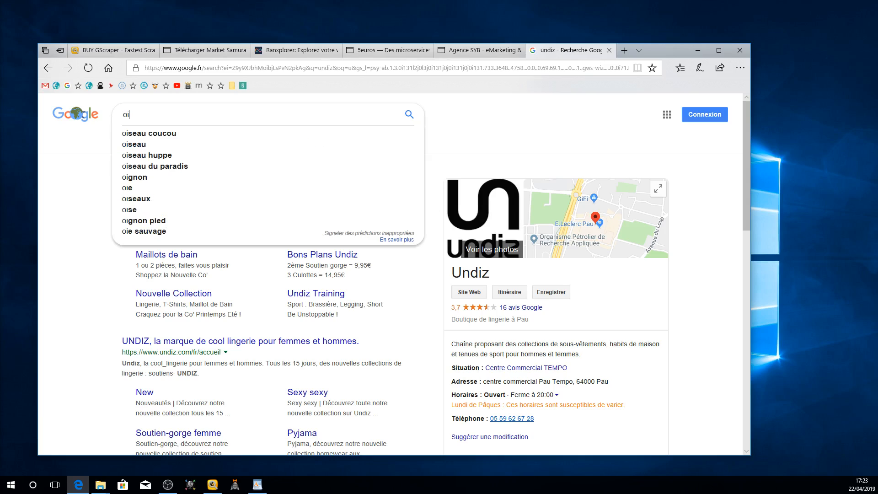
{"action": "left_click", "coordinate": [241, 180]}
- Skim the "oignon" results, and bring up the GScraper window, moved toward the middle of the desktop
{"action": "scroll", "coordinate": [406, 324], "scroll_direction": "down", "scroll_amount": 10}
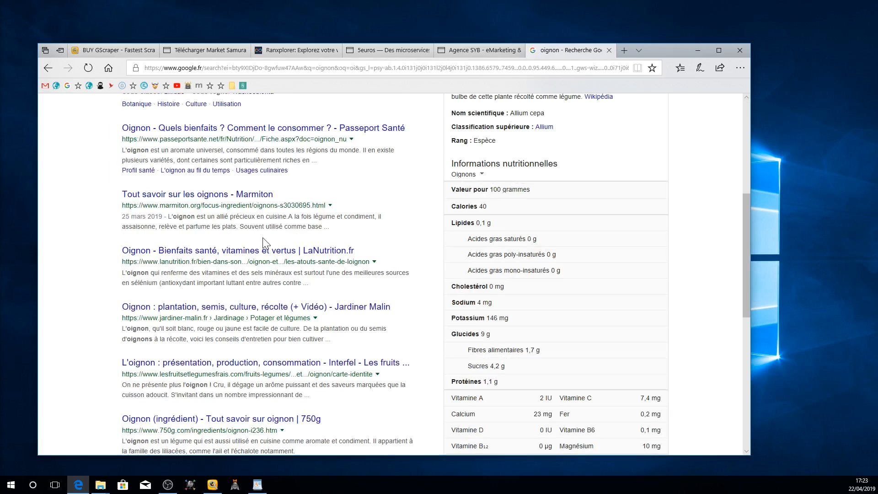
{"action": "scroll", "coordinate": [407, 324], "scroll_direction": "up", "scroll_amount": 5}
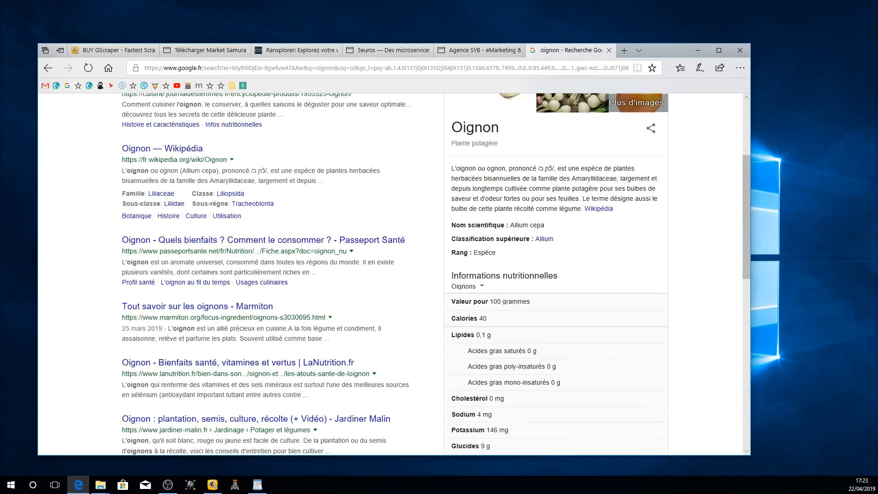
{"action": "scroll", "coordinate": [453, 293], "scroll_direction": "up", "scroll_amount": 3}
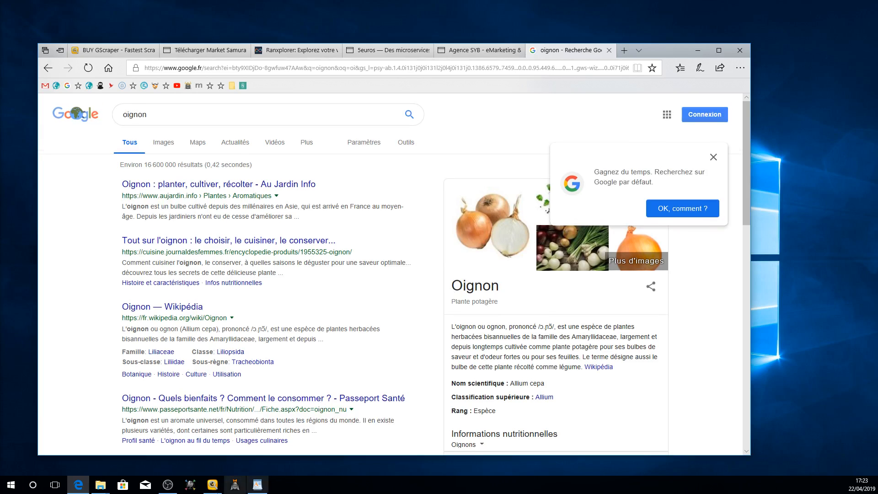
{"action": "left_click", "coordinate": [212, 485]}
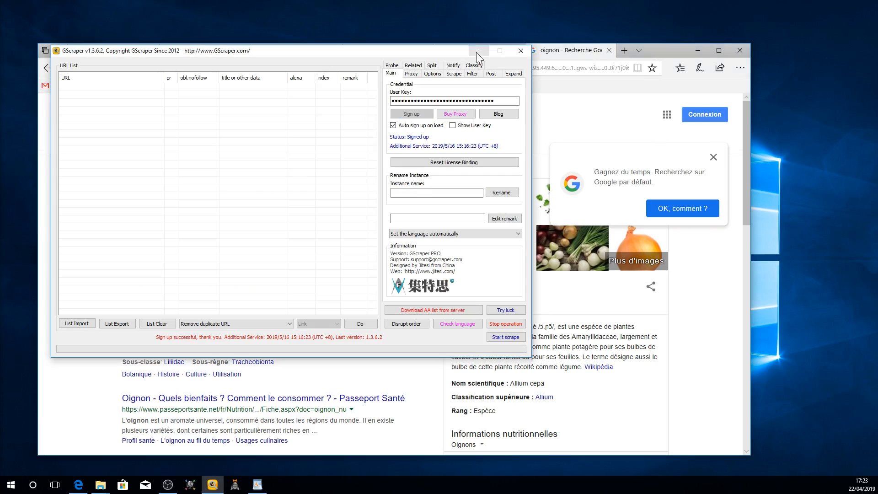
{"action": "left_click_drag", "start_coordinate": [434, 51], "coordinate": [586, 132]}
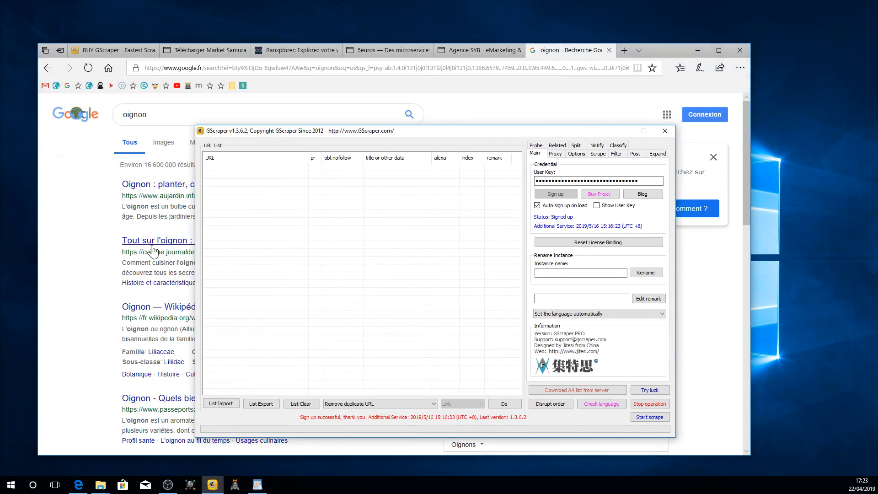
- Return to the browser and examine the "oignon" results page from the search term down to the related searches and page numbers
{"action": "left_click", "coordinate": [115, 249]}
{"action": "scroll", "coordinate": [205, 273], "scroll_direction": "down", "scroll_amount": 4}
{"action": "scroll", "coordinate": [217, 271], "scroll_direction": "up", "scroll_amount": 4}
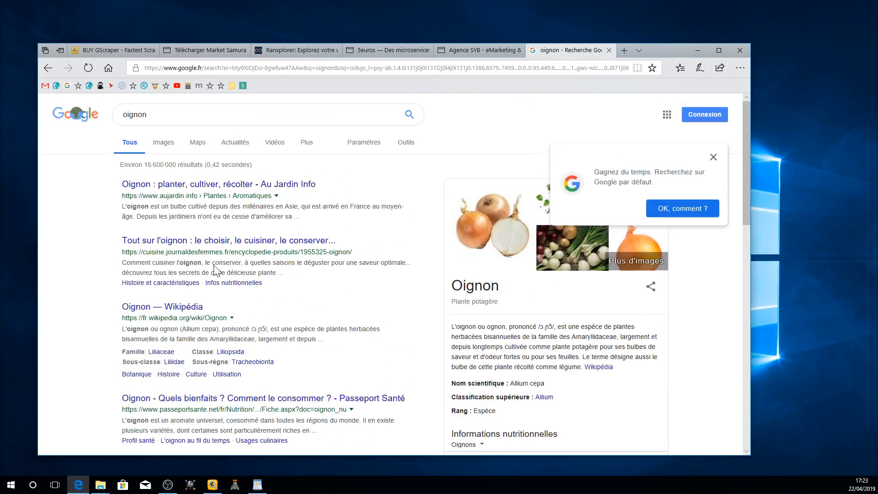
{"action": "scroll", "coordinate": [185, 293], "scroll_direction": "down", "scroll_amount": 5}
{"action": "scroll", "coordinate": [185, 292], "scroll_direction": "down", "scroll_amount": 10}
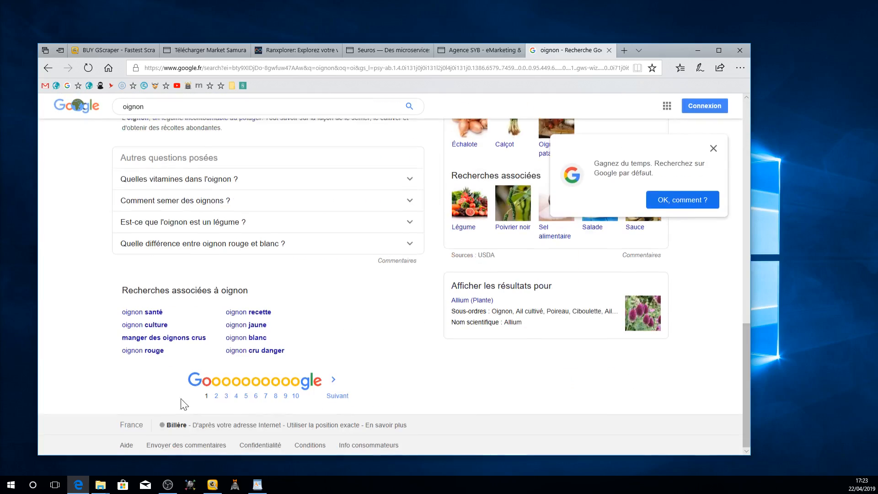
{"action": "scroll", "coordinate": [168, 217], "scroll_direction": "up", "scroll_amount": 15}
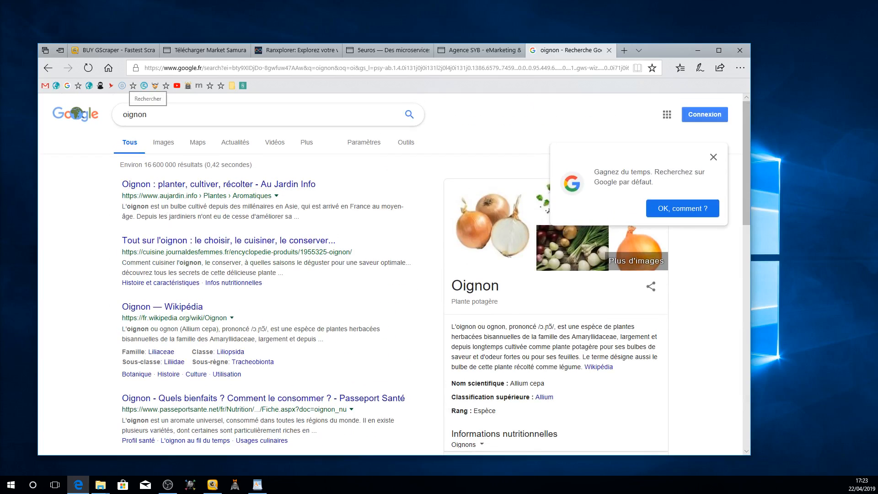
{"action": "double_click", "coordinate": [133, 115]}
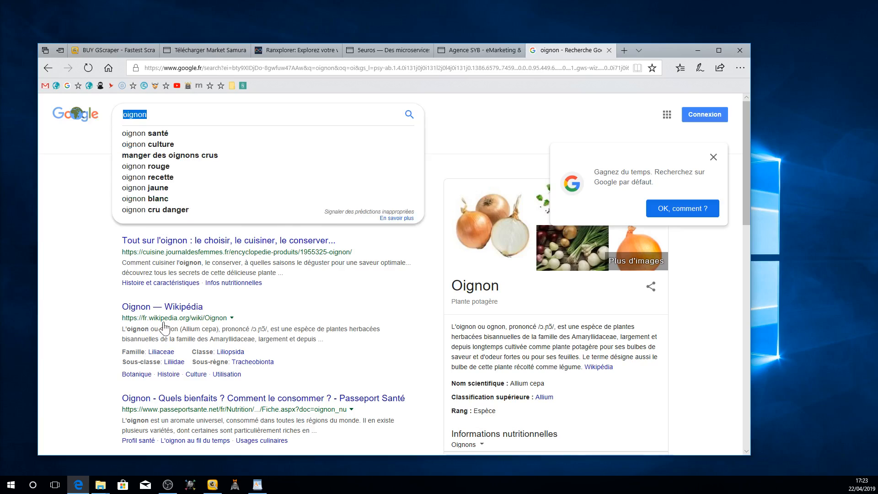
{"action": "scroll", "coordinate": [164, 328], "scroll_direction": "down", "scroll_amount": 10}
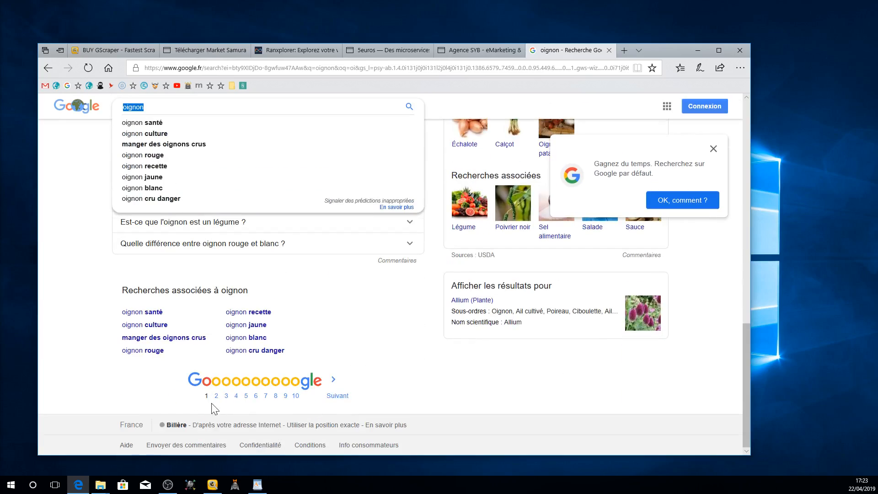
{"action": "scroll", "coordinate": [117, 238], "scroll_direction": "up", "scroll_amount": 10}
{"action": "scroll", "coordinate": [113, 201], "scroll_direction": "down", "scroll_amount": 10}
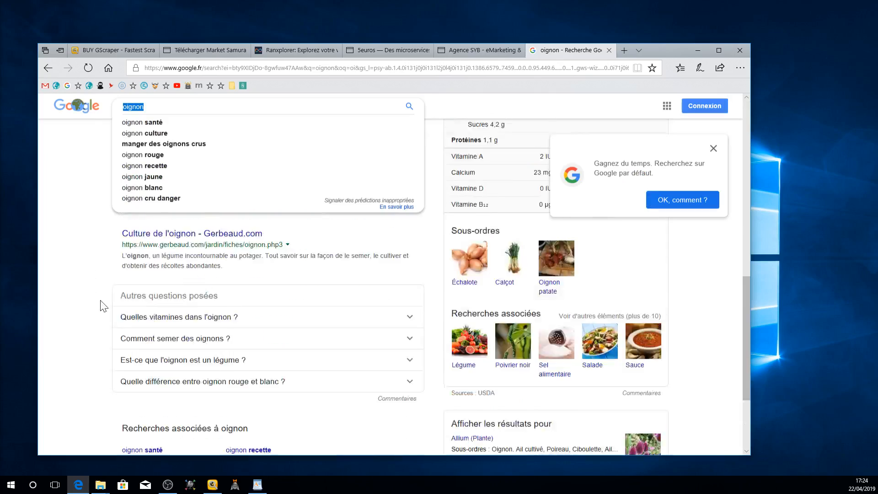
{"action": "scroll", "coordinate": [96, 192], "scroll_direction": "up", "scroll_amount": 10}
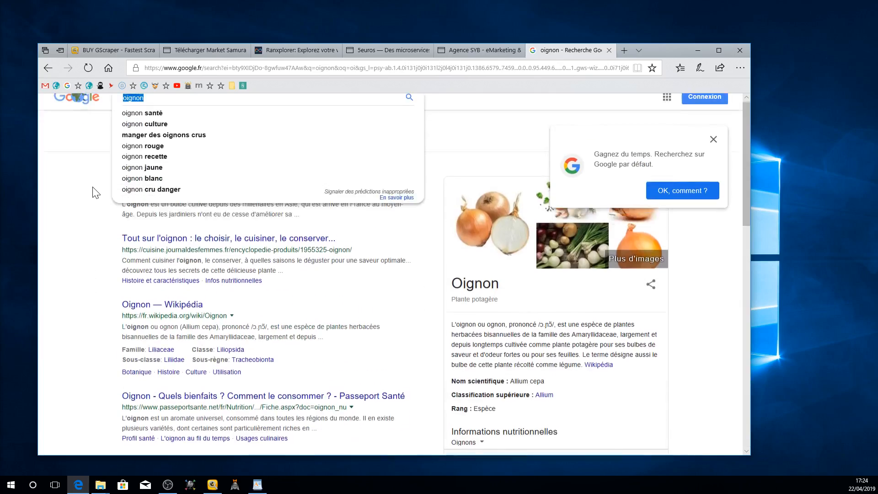
- Compare GScraper's main window with the full Google results page for "oignon", finishing back in GScraper
{"action": "left_click", "coordinate": [211, 486]}
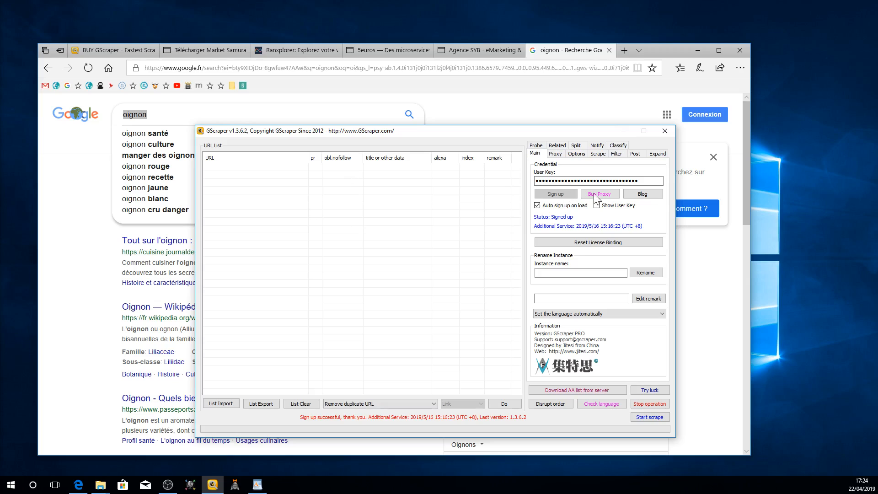
{"action": "left_click", "coordinate": [121, 118]}
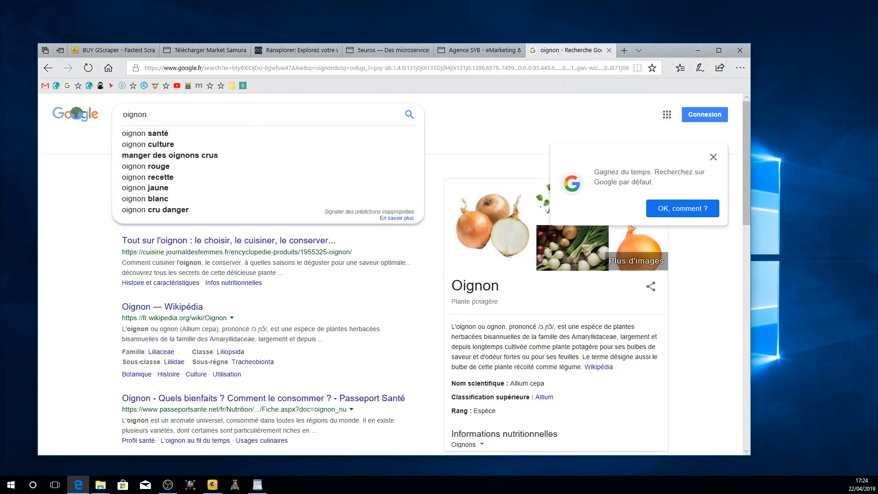
{"action": "scroll", "coordinate": [200, 288], "scroll_direction": "down", "scroll_amount": 5}
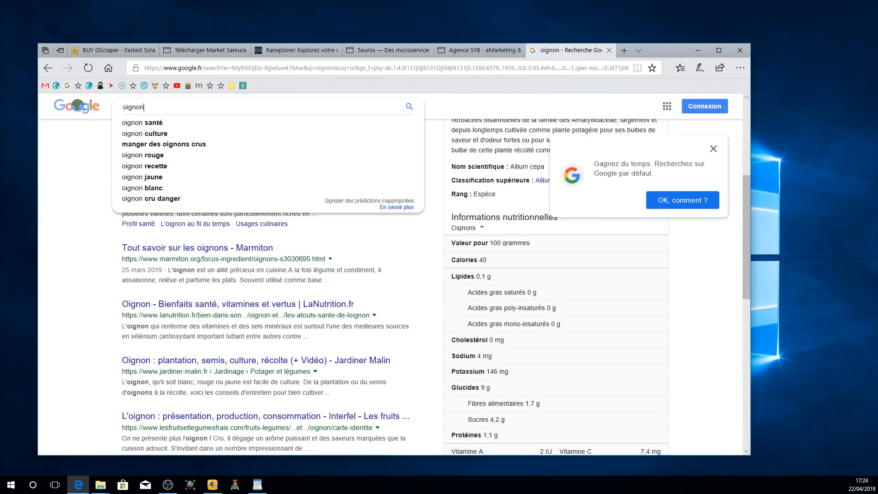
{"action": "scroll", "coordinate": [220, 293], "scroll_direction": "down", "scroll_amount": 7}
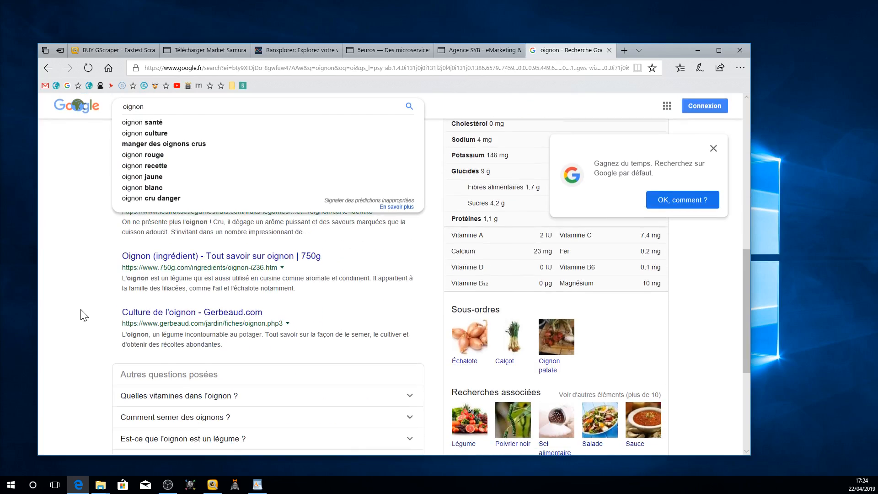
{"action": "scroll", "coordinate": [85, 315], "scroll_direction": "down", "scroll_amount": 3}
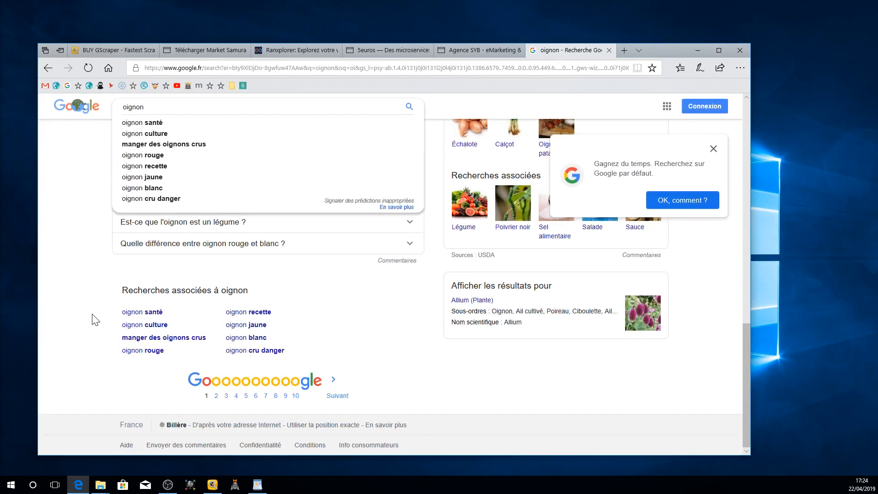
{"action": "left_click", "coordinate": [86, 229]}
{"action": "left_click", "coordinate": [210, 486]}
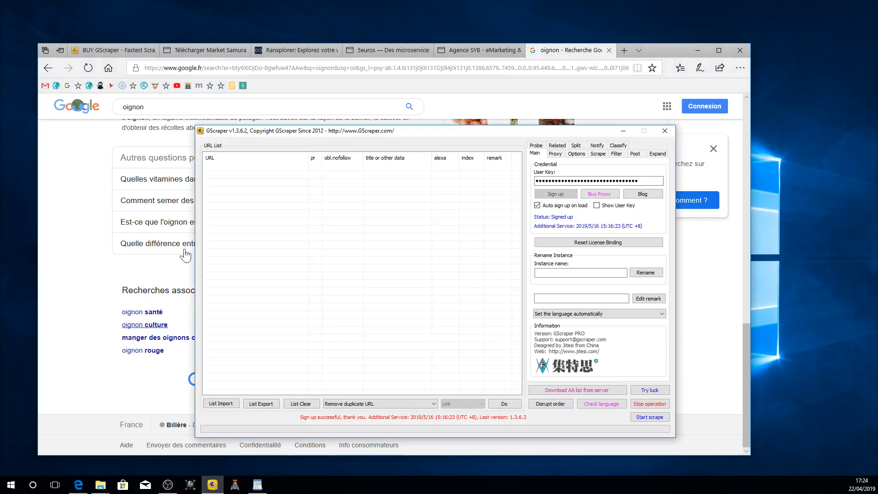
- Review GScraper's posting, search option and scrape settings, along with the operations available for the URL list
{"action": "left_click_drag", "start_coordinate": [358, 132], "coordinate": [255, 114]}
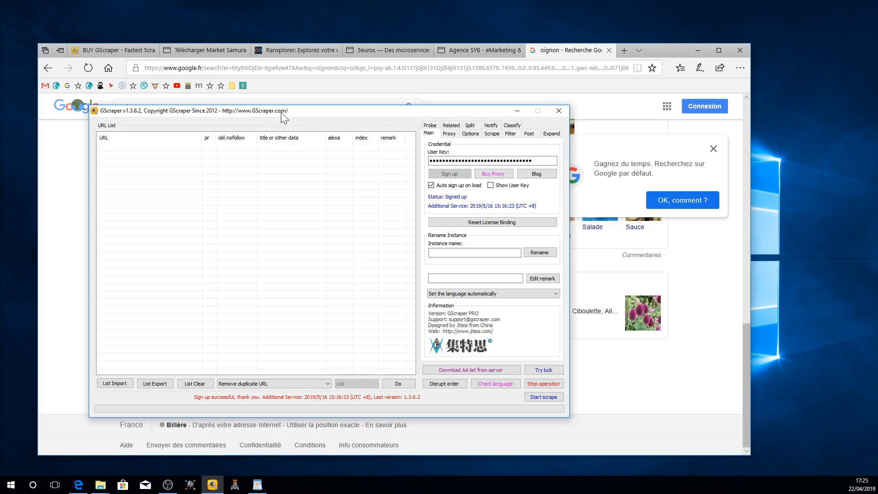
{"action": "left_click", "coordinate": [528, 133]}
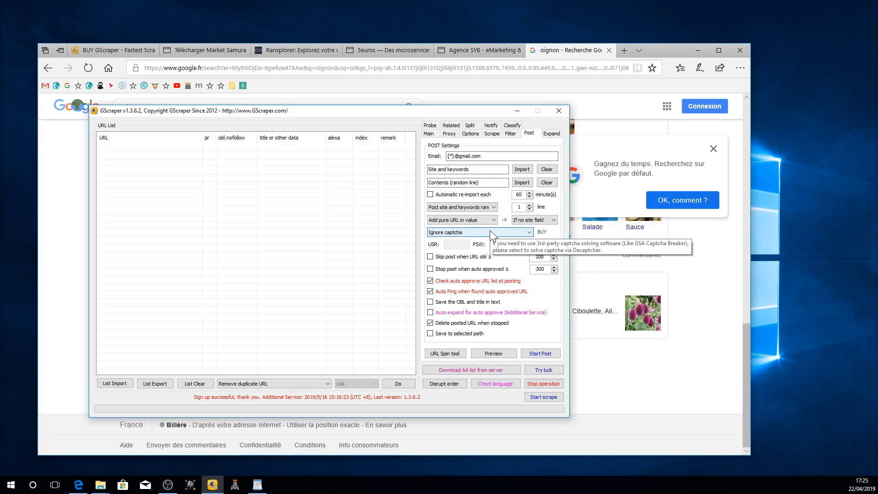
{"action": "left_click", "coordinate": [470, 133]}
{"action": "left_click_drag", "start_coordinate": [280, 113], "coordinate": [334, 107]}
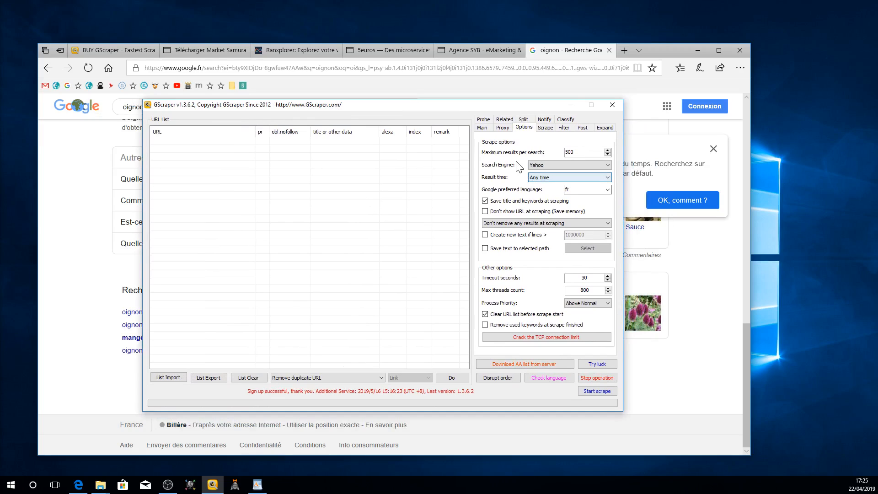
{"action": "left_click", "coordinate": [544, 128]}
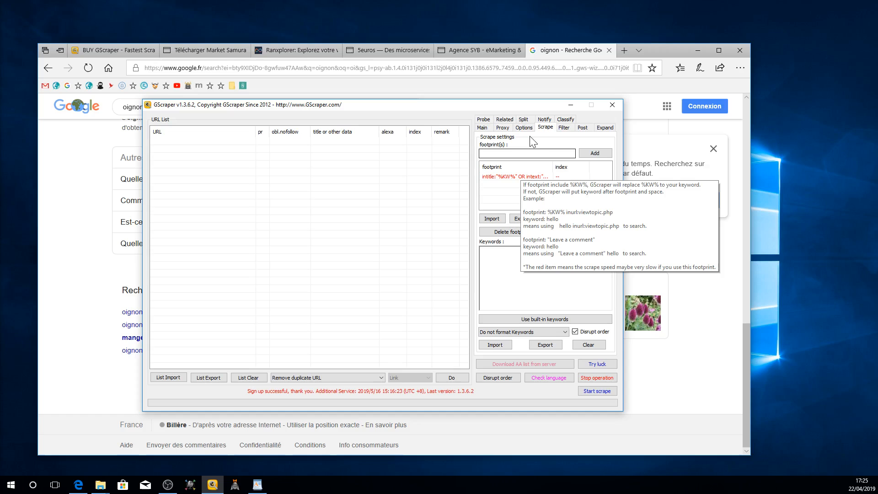
{"action": "left_click", "coordinate": [293, 378]}
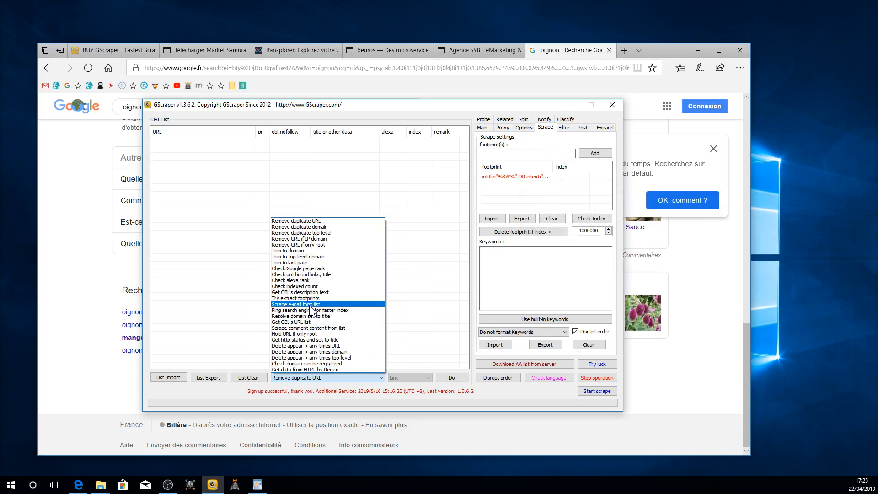
{"action": "left_click", "coordinate": [437, 113]}
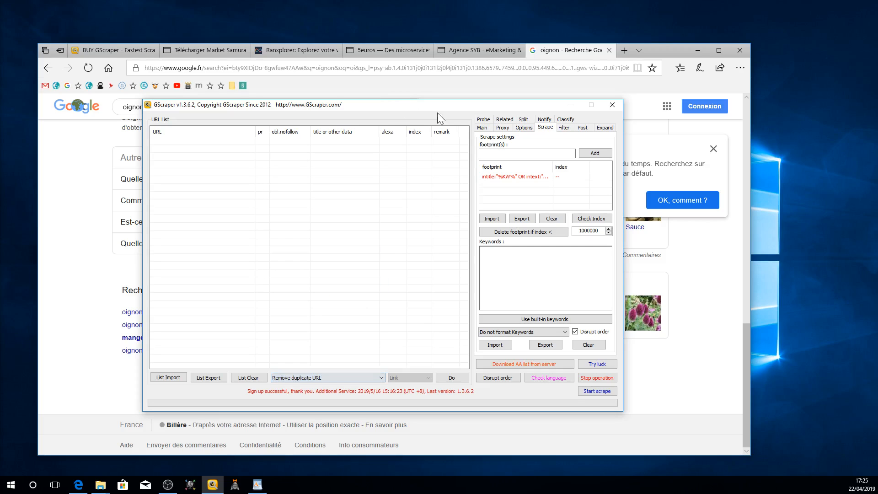
{"action": "left_click_drag", "start_coordinate": [433, 109], "coordinate": [363, 101]}
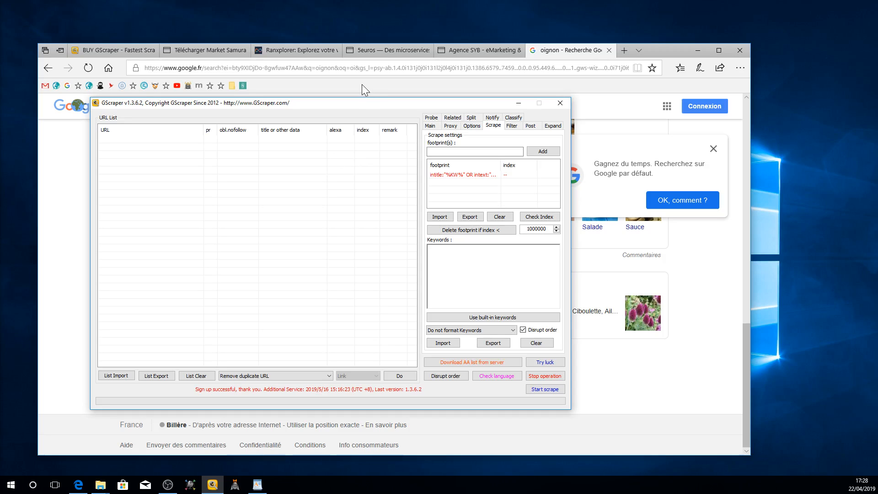
{"action": "mouse_move", "coordinate": [361, 102]}
{"action": "left_mouse_down"}
{"action": "mouse_move", "coordinate": [413, 91]}
{"action": "mouse_move", "coordinate": [379, 107]}
{"action": "mouse_move", "coordinate": [345, 104]}
{"action": "left_mouse_up"}
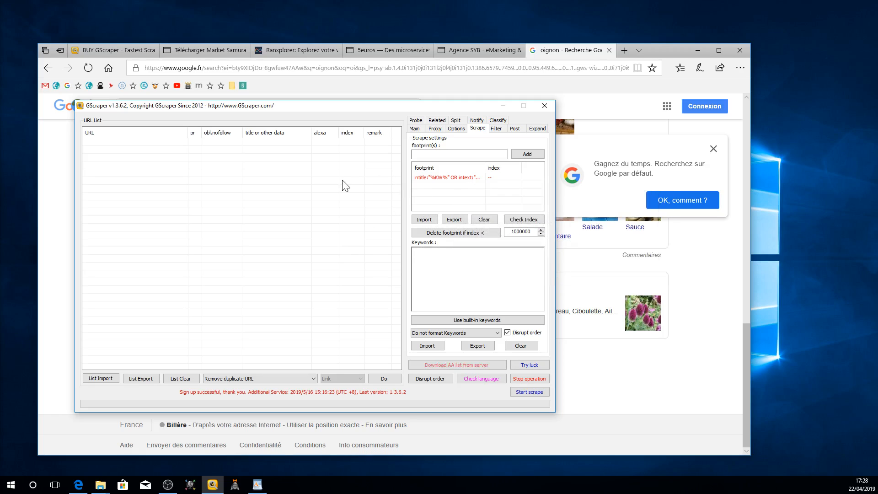
- Look through the FORMATIONS folder, minimize it, and bring up the Footprints text file in Notepad over GScraper
{"action": "left_click", "coordinate": [421, 154]}
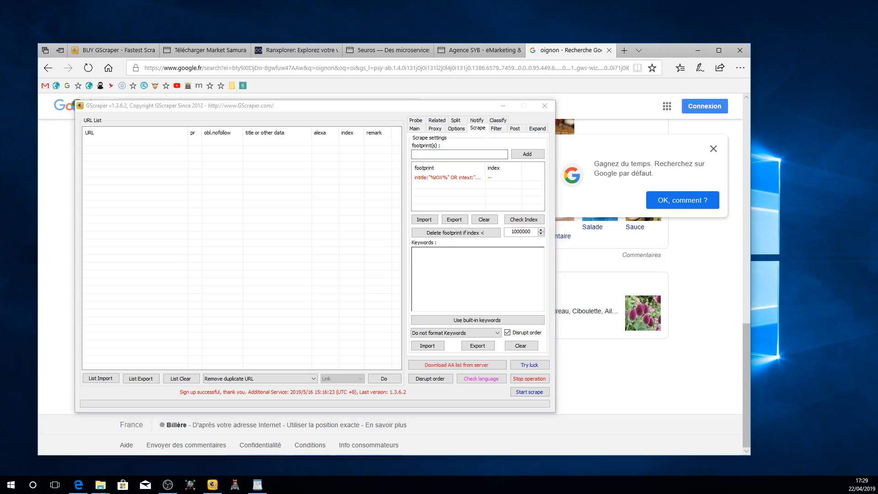
{"action": "key", "text": "alt+Tab"}
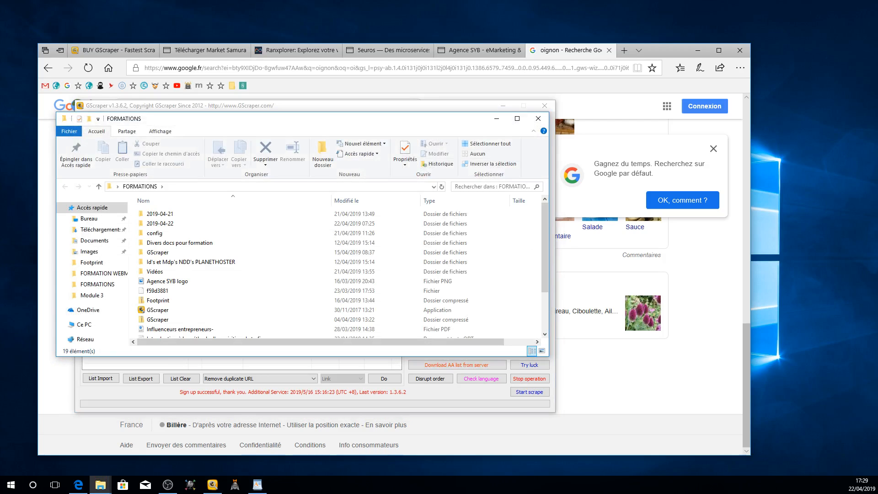
{"action": "scroll", "coordinate": [278, 249], "scroll_direction": "down", "scroll_amount": 2}
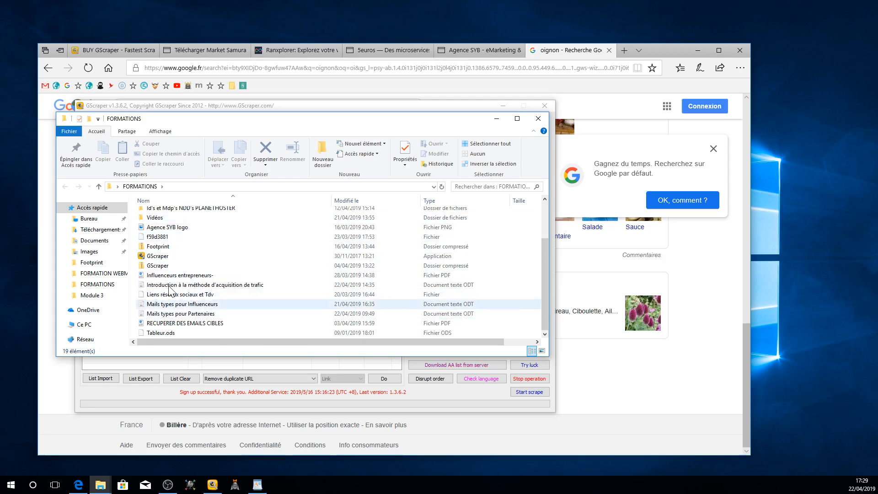
{"action": "scroll", "coordinate": [171, 248], "scroll_direction": "up", "scroll_amount": 2}
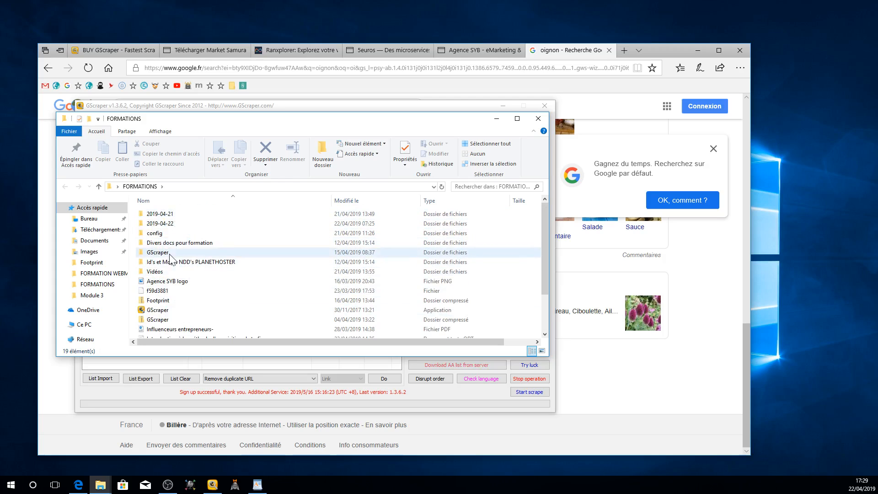
{"action": "left_click", "coordinate": [497, 118]}
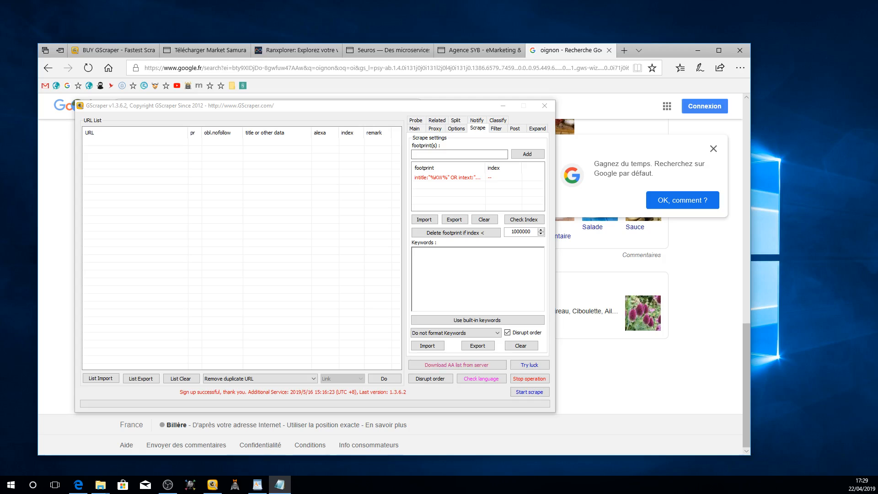
{"action": "left_click_drag", "start_coordinate": [58, 165], "coordinate": [430, 145]}
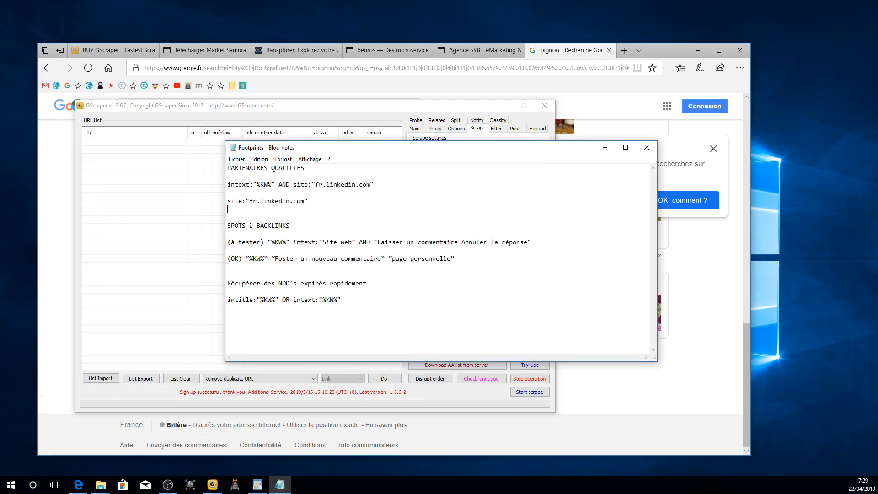
- Highlight and examine the two LinkedIn footprints under PARTENAIRES QUALIFIES in the Footprints file
{"action": "left_click_drag", "start_coordinate": [377, 184], "coordinate": [227, 185]}
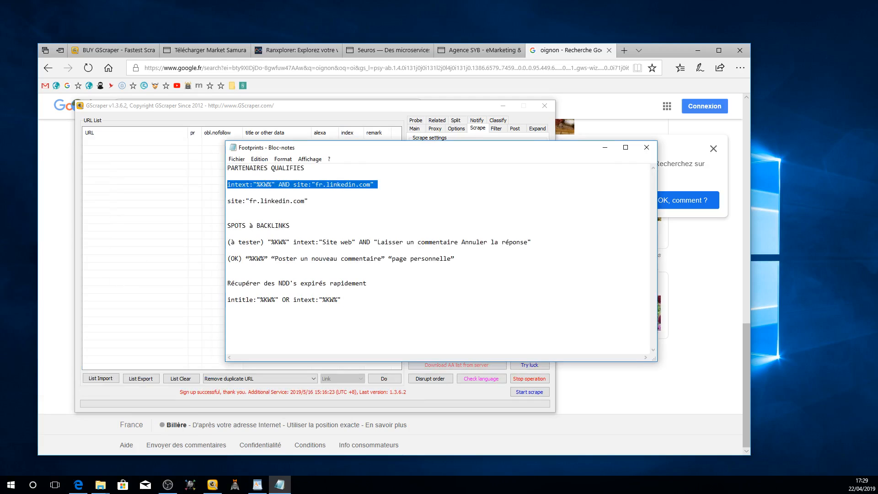
{"action": "right_click", "coordinate": [281, 184]}
{"action": "left_click", "coordinate": [269, 196]}
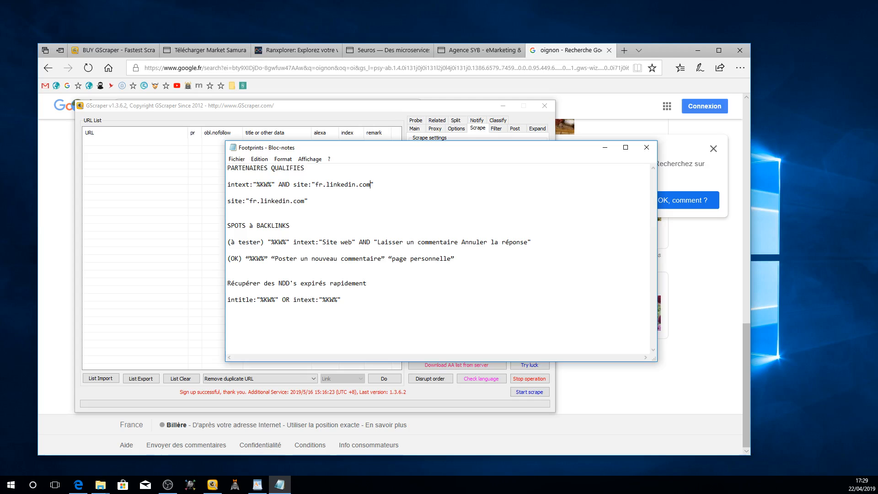
{"action": "left_click_drag", "start_coordinate": [371, 184], "coordinate": [253, 184]}
{"action": "left_click", "coordinate": [253, 184]}
{"action": "triple_click", "coordinate": [257, 184]}
{"action": "left_click", "coordinate": [257, 184]}
{"action": "double_click", "coordinate": [257, 184]}
{"action": "left_click", "coordinate": [272, 200]}
{"action": "triple_click", "coordinate": [272, 201]}
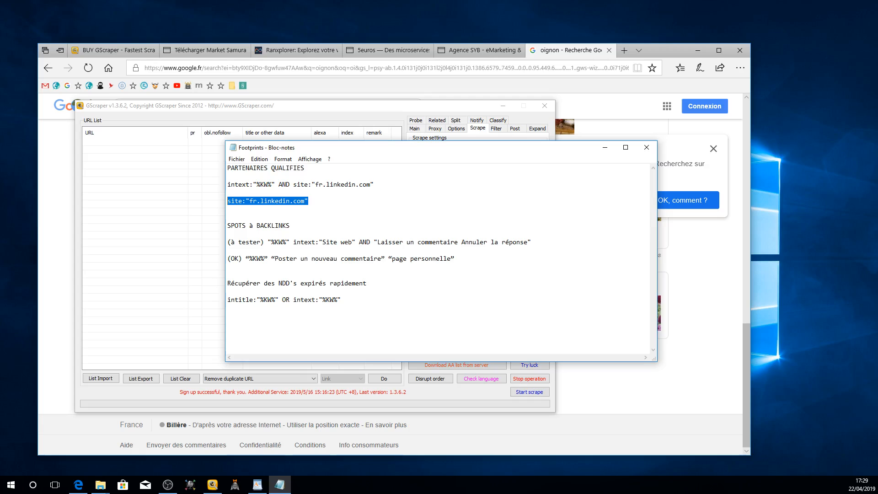
{"action": "left_click_drag", "start_coordinate": [377, 184], "coordinate": [235, 184]}
{"action": "right_click", "coordinate": [271, 183]}
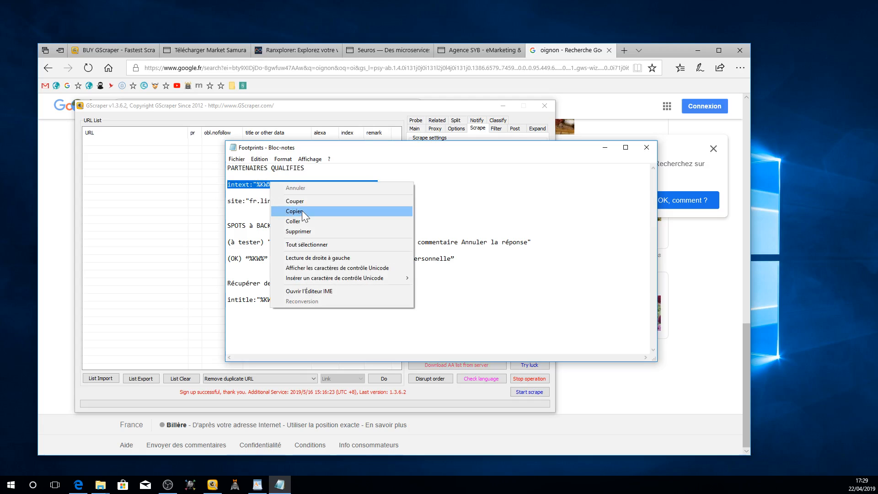
{"action": "left_click", "coordinate": [242, 194]}
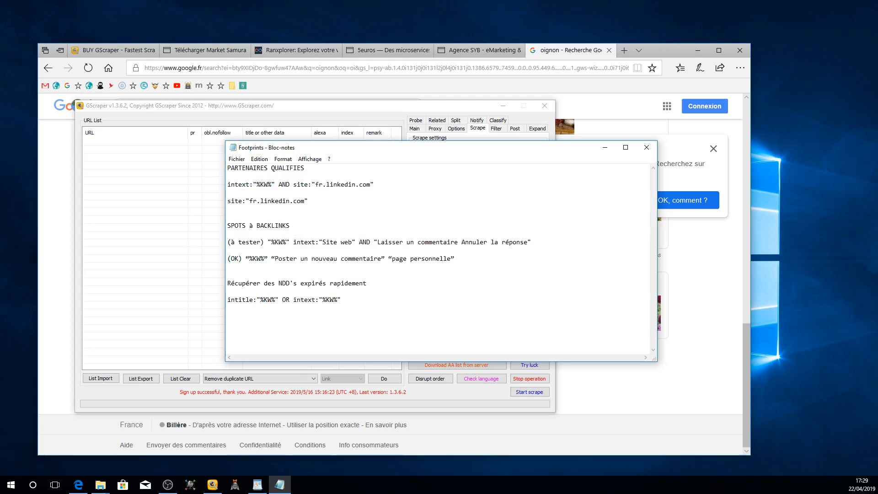
- Replace "fr.linkedin" with "instagram" in the site operator of the first PARTENAIRES QUALIFIES footprint
{"action": "left_click_drag", "start_coordinate": [371, 184], "coordinate": [315, 185]}
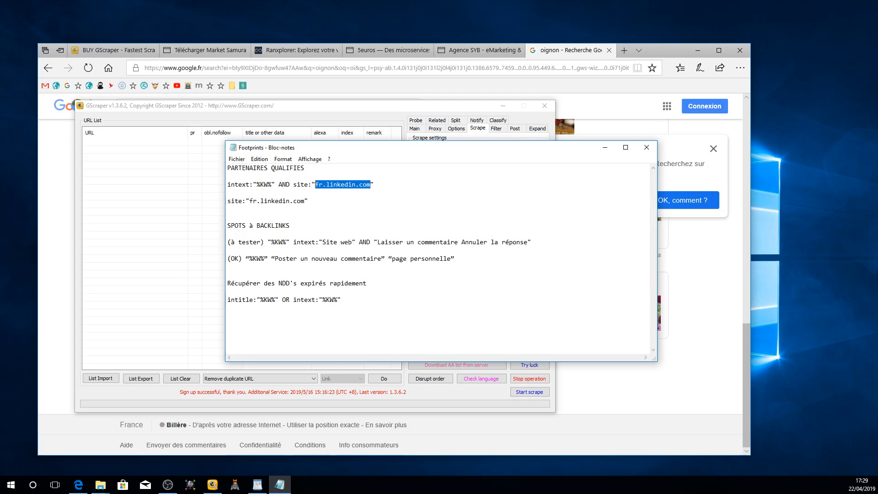
{"action": "left_click", "coordinate": [367, 185]}
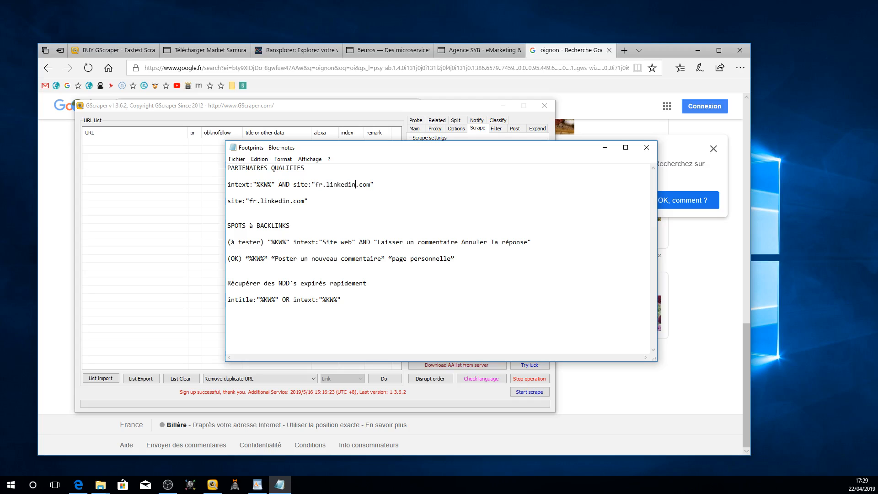
{"action": "left_click_drag", "start_coordinate": [367, 184], "coordinate": [322, 185]}
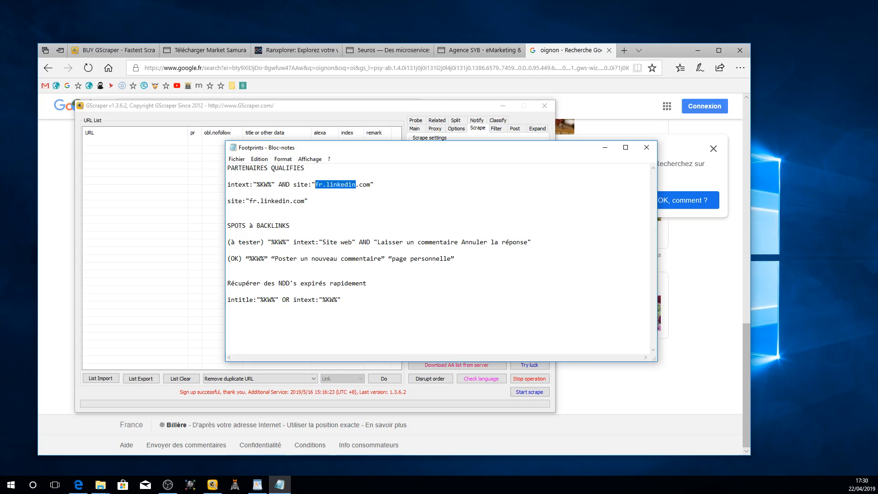
{"action": "type", "text": "instagra"}
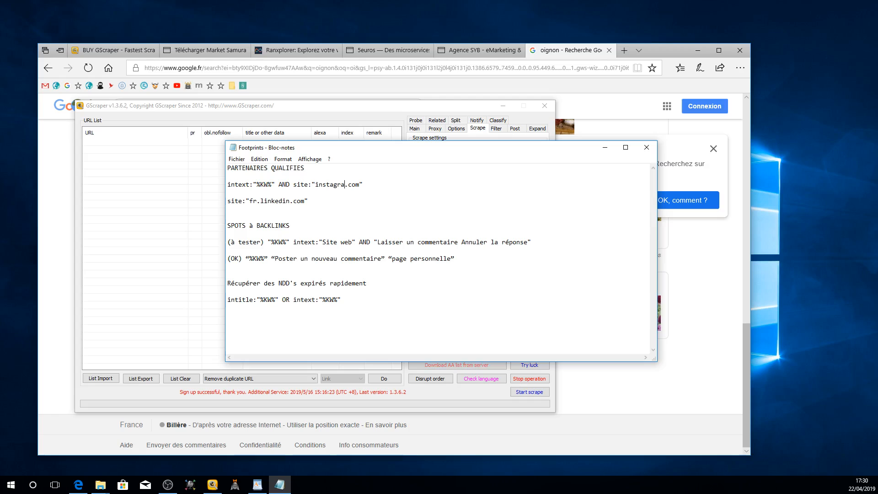
{"action": "type", "text": "m"}
- Restore "fr.linkedin" in place of "instagram" in the first footprint's site operator
{"action": "key", "text": "BackSpace"}
{"action": "key", "text": "BackSpace"}
{"action": "key", "text": "BackSpace"}
{"action": "key", "text": "BackSpace"}
{"action": "key", "text": "BackSpace"}
{"action": "key", "text": "BackSpace"}
{"action": "key", "text": "BackSpace"}
{"action": "key", "text": "BackSpace"}
{"action": "key", "text": "BackSpace"}
{"action": "type", "text": "fr"}
{"action": "key", "text": "BackSpace"}
{"action": "type", "text": "r.linkedi"}
{"action": "key", "text": "BackSpace"}
{"action": "type", "text": "in"}
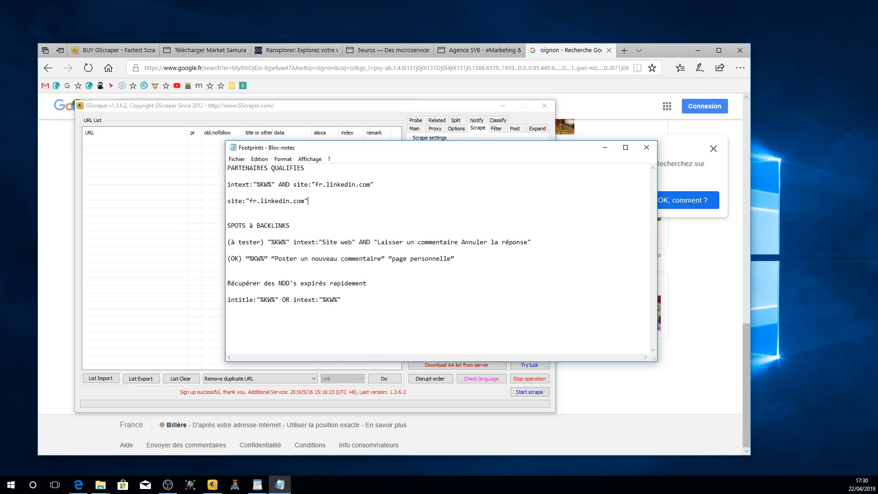
- Copy the footprint intext:"%KW%" AND site:"fr.linkedin.com" from Notepad and paste it into GScraper's footprint entry
{"action": "left_click_drag", "start_coordinate": [378, 185], "coordinate": [250, 184]}
{"action": "left_click", "coordinate": [242, 184]}
{"action": "left_click", "coordinate": [315, 185]}
{"action": "left_click_drag", "start_coordinate": [377, 184], "coordinate": [234, 185]}
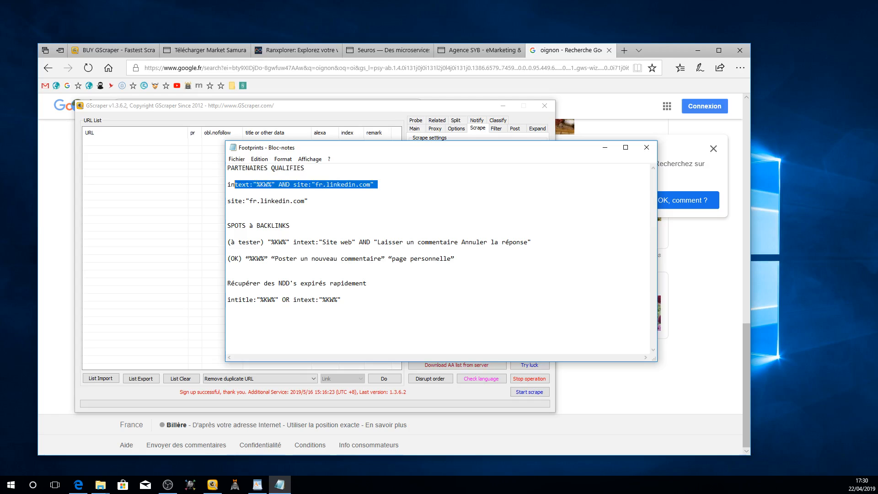
{"action": "right_click", "coordinate": [243, 182]}
{"action": "left_click", "coordinate": [256, 210]}
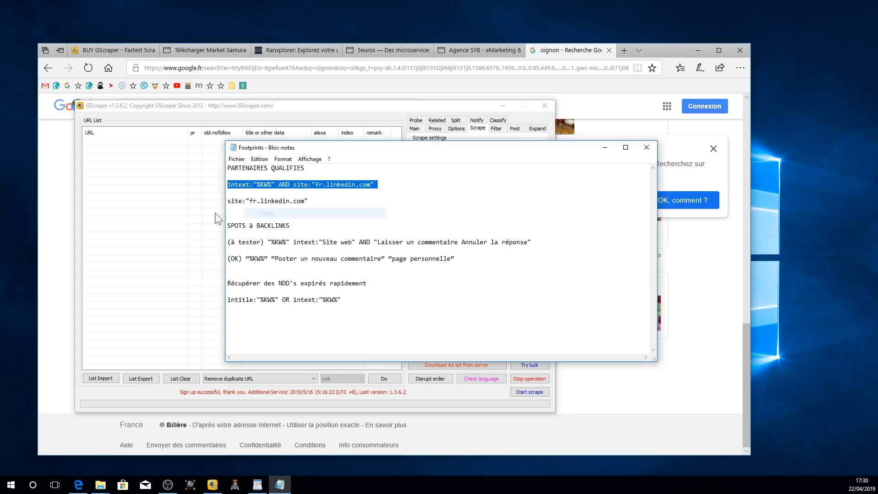
{"action": "key", "text": "alt+Tab"}
{"action": "right_click", "coordinate": [434, 155]}
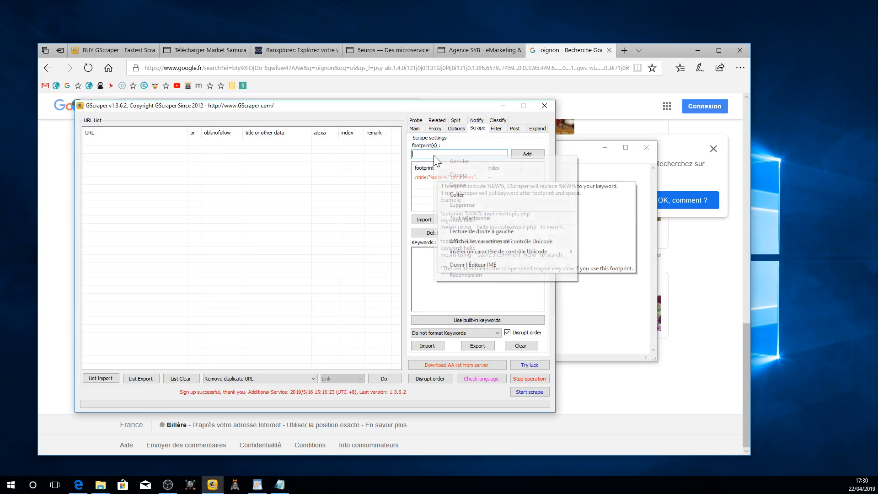
{"action": "left_click", "coordinate": [455, 196]}
- Delete the existing intitle footprint from GScraper's footprint list and add the pasted LinkedIn footprint
{"action": "left_click", "coordinate": [440, 177]}
{"action": "right_click", "coordinate": [440, 177]}
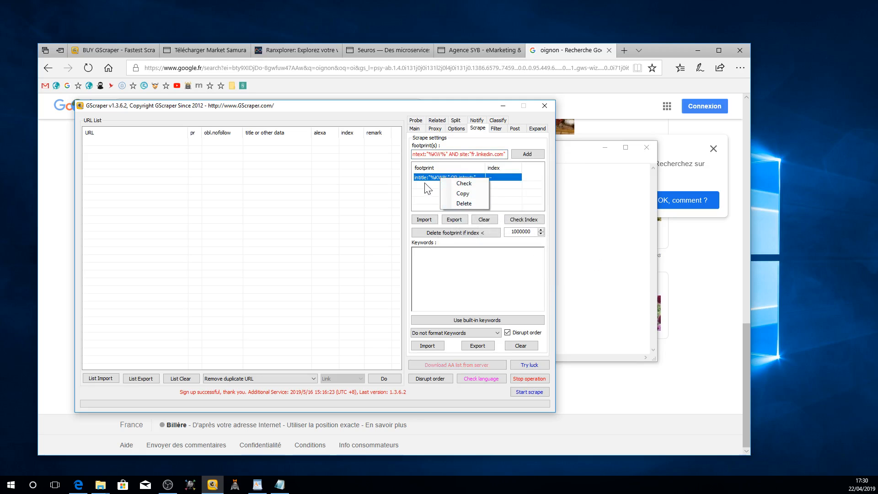
{"action": "left_click", "coordinate": [426, 191]}
{"action": "right_click", "coordinate": [424, 177]}
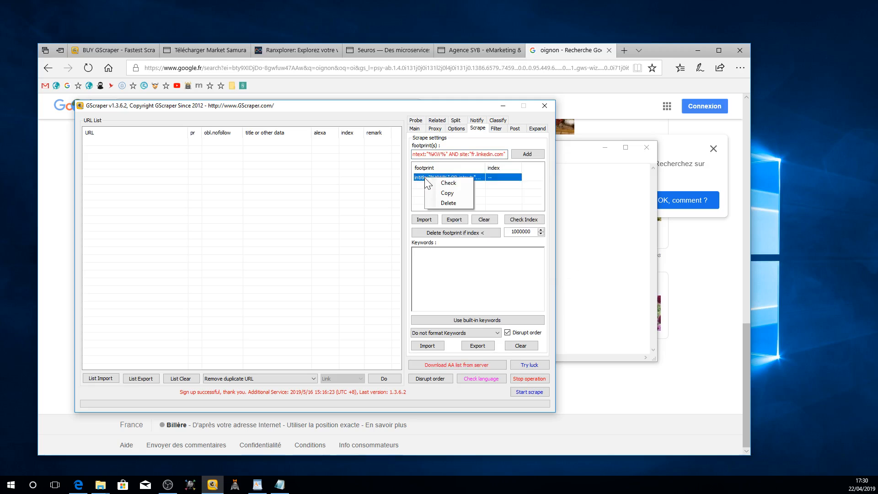
{"action": "left_click", "coordinate": [449, 204]}
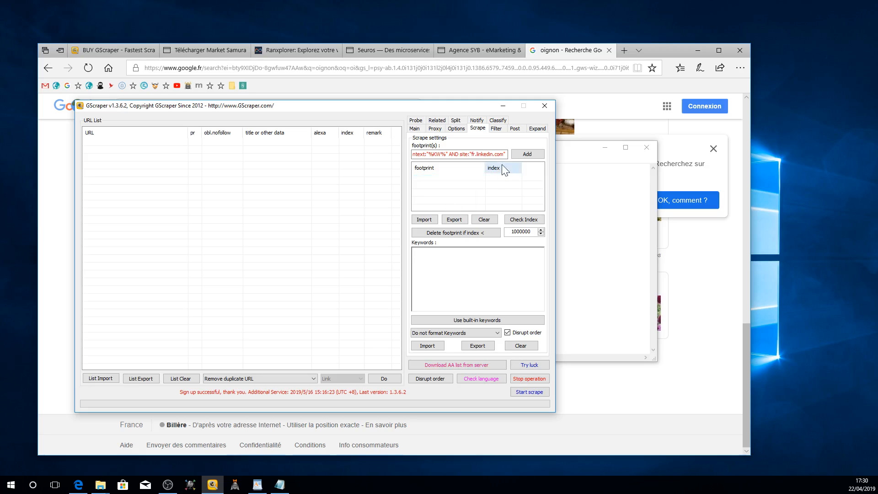
{"action": "left_click", "coordinate": [527, 153]}
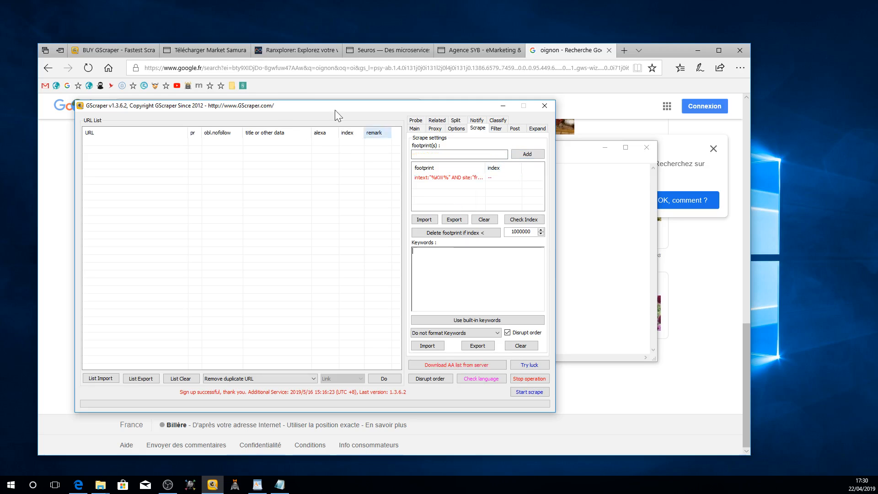
- Switch to the 5euros.com page in the browser and search its microservices for "scrape"
{"action": "left_click", "coordinate": [382, 46]}
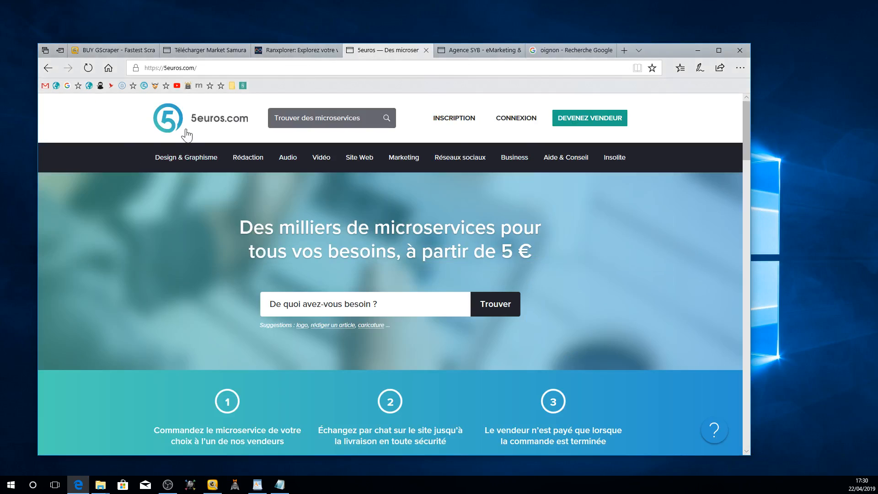
{"action": "mouse_move", "coordinate": [296, 162]}
{"action": "left_click", "coordinate": [305, 116]}
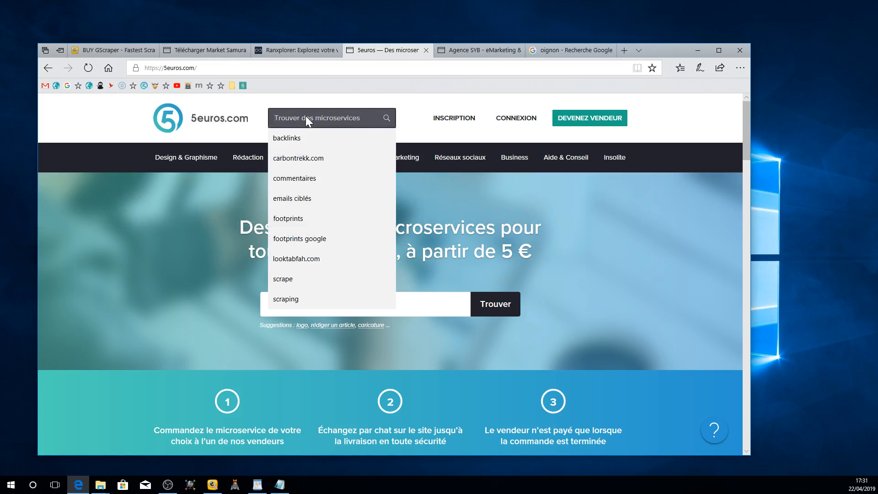
{"action": "left_click", "coordinate": [298, 282]}
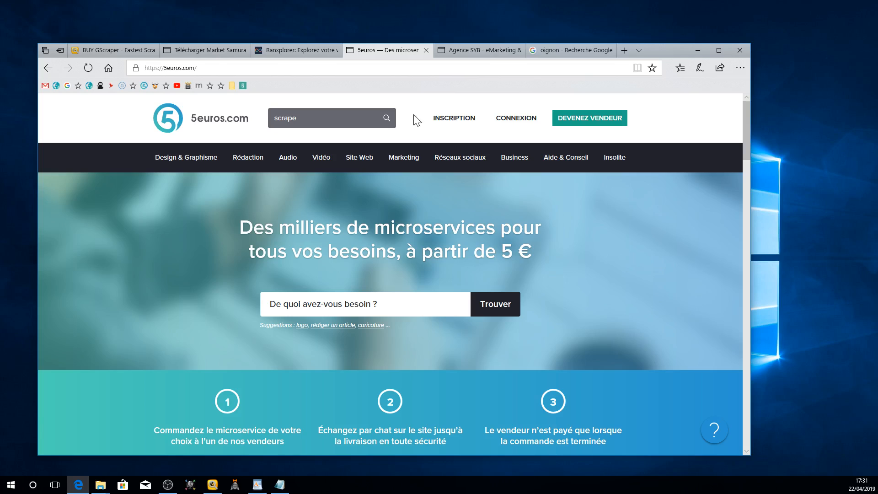
{"action": "left_click", "coordinate": [387, 119]}
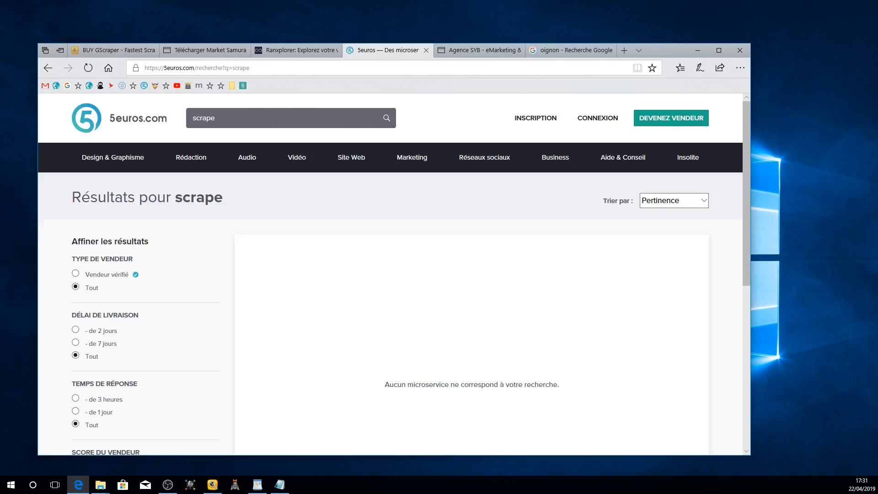
- Search the 5euros.com microservices for "emails ciblés"
{"action": "double_click", "coordinate": [204, 118]}
{"action": "type", "text": "emails"}
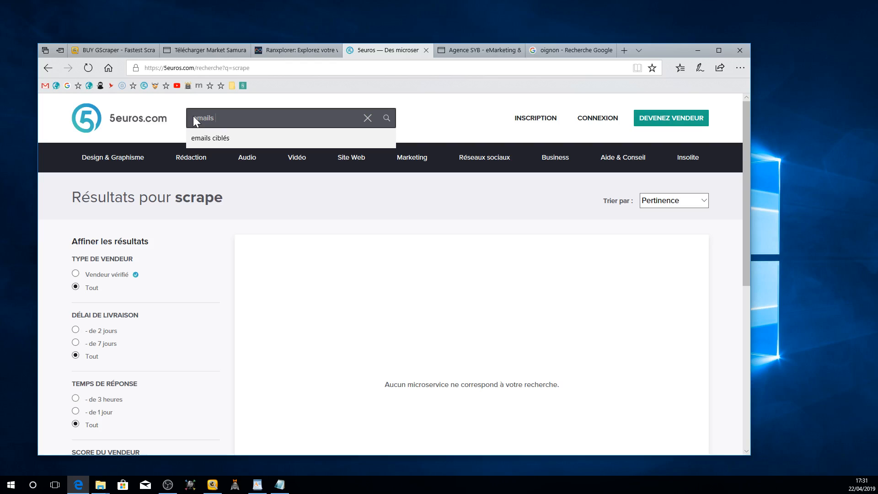
{"action": "type", "text": " cibl"}
{"action": "left_click", "coordinate": [197, 138]}
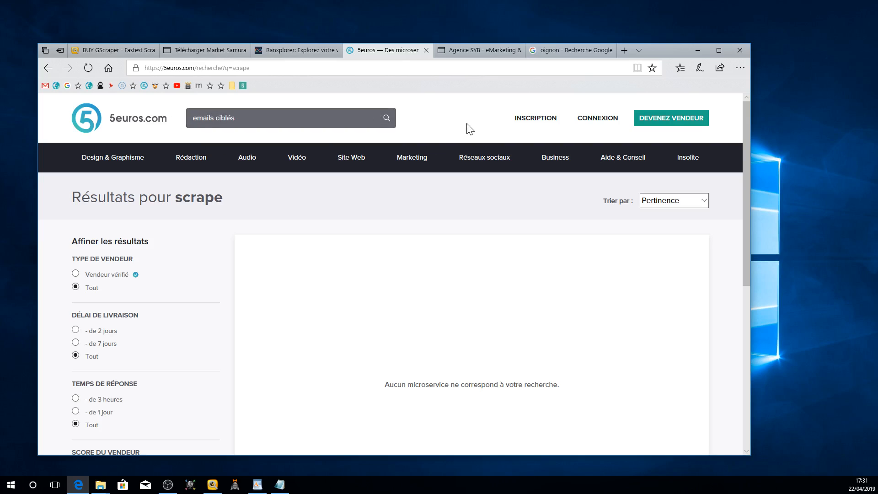
{"action": "left_click", "coordinate": [388, 120]}
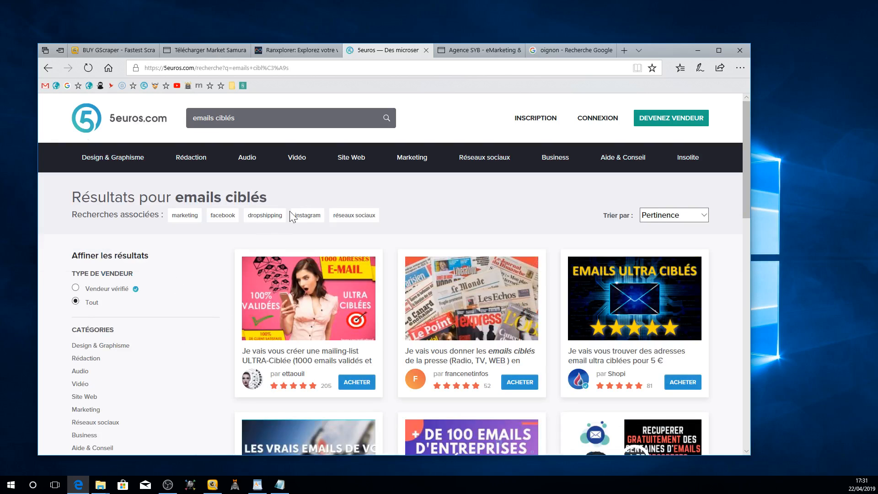
- Examine the 5euros.com offers for targeted email lists, comparing their descriptions, sellers and ratings
{"action": "scroll", "coordinate": [356, 217], "scroll_direction": "down", "scroll_amount": 2}
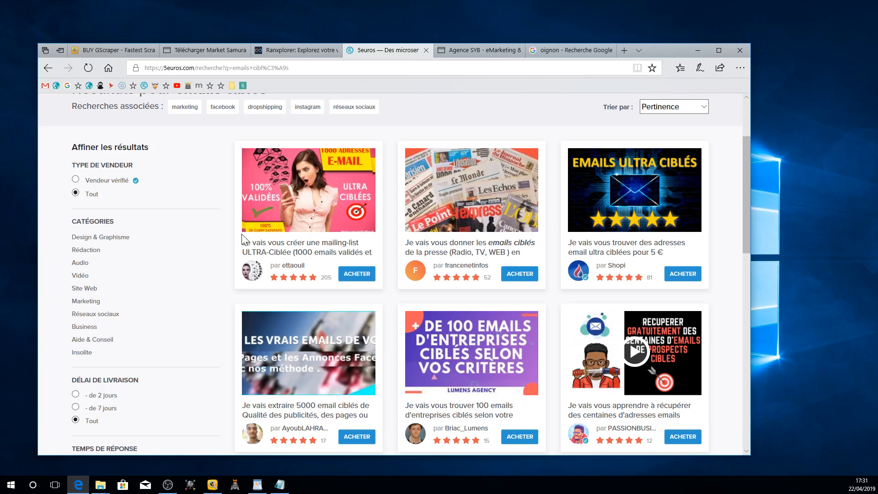
{"action": "scroll", "coordinate": [396, 290], "scroll_direction": "down", "scroll_amount": 2}
{"action": "scroll", "coordinate": [396, 291], "scroll_direction": "up", "scroll_amount": 1}
{"action": "scroll", "coordinate": [397, 290], "scroll_direction": "up", "scroll_amount": 1}
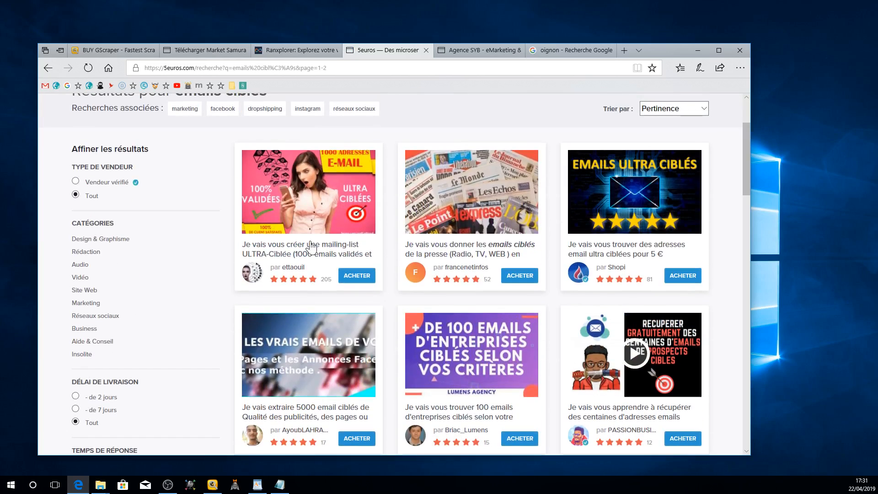
{"action": "scroll", "coordinate": [478, 292], "scroll_direction": "down", "scroll_amount": 2}
{"action": "scroll", "coordinate": [711, 281], "scroll_direction": "down", "scroll_amount": 4}
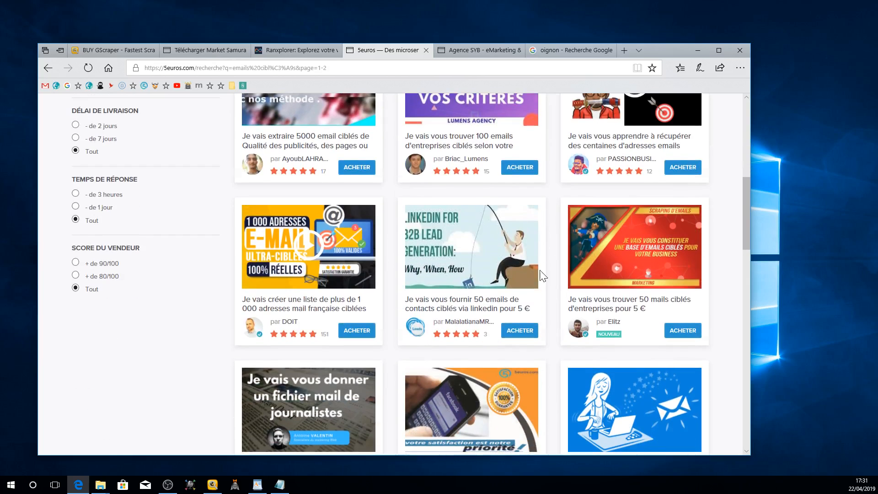
{"action": "scroll", "coordinate": [480, 277], "scroll_direction": "down", "scroll_amount": 6}
{"action": "scroll", "coordinate": [451, 289], "scroll_direction": "up", "scroll_amount": 10}
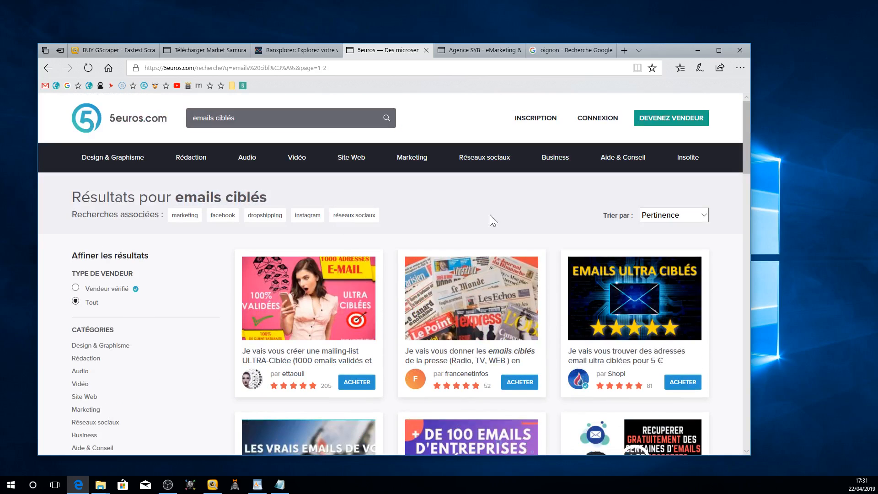
{"action": "scroll", "coordinate": [475, 244], "scroll_direction": "down", "scroll_amount": 2}
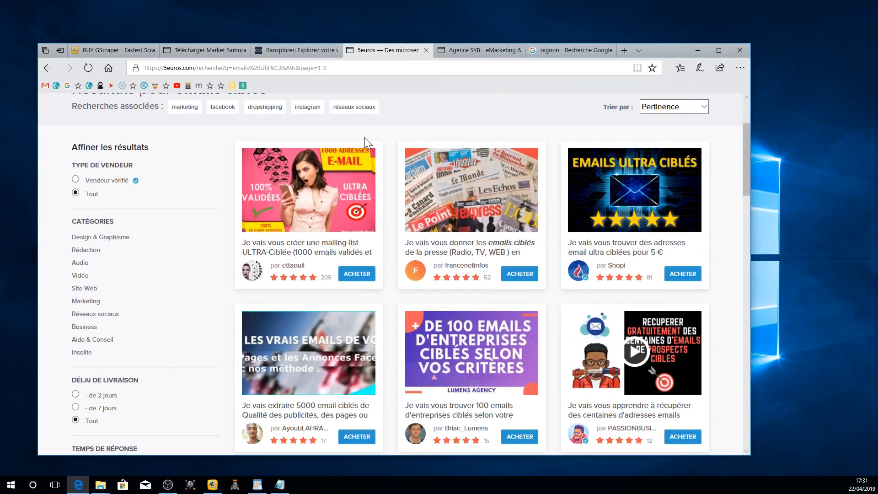
{"action": "scroll", "coordinate": [365, 146], "scroll_direction": "up", "scroll_amount": 2}
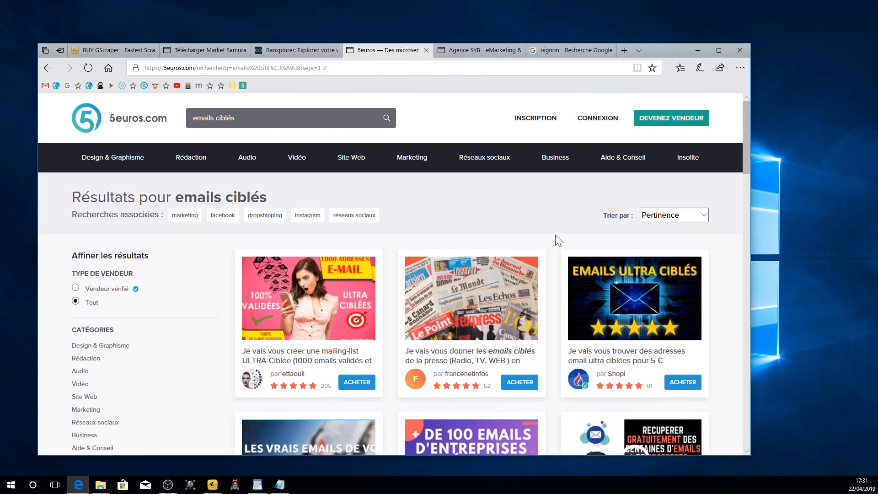
{"action": "scroll", "coordinate": [503, 246], "scroll_direction": "down", "scroll_amount": 4}
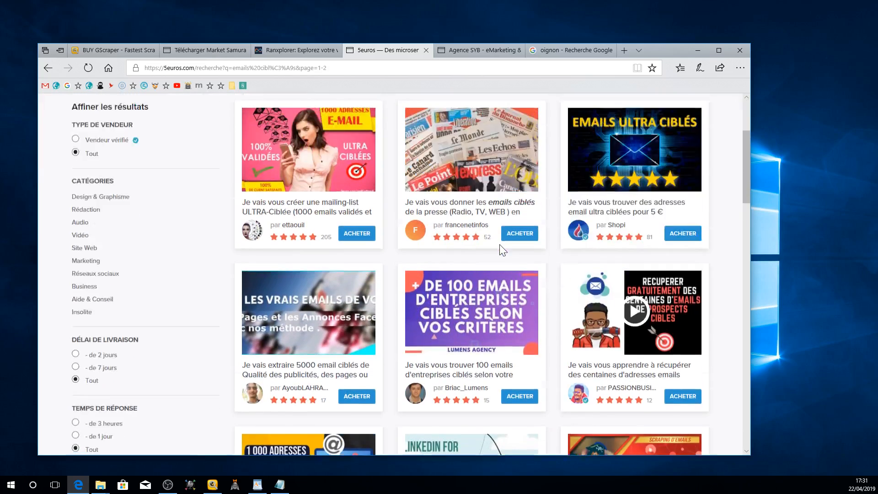
{"action": "scroll", "coordinate": [516, 354], "scroll_direction": "down", "scroll_amount": 6}
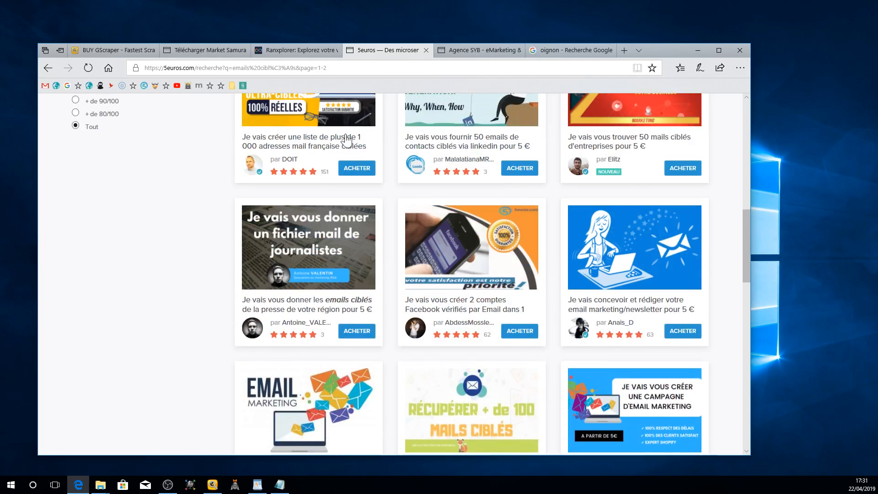
{"action": "scroll", "coordinate": [347, 139], "scroll_direction": "up", "scroll_amount": 10}
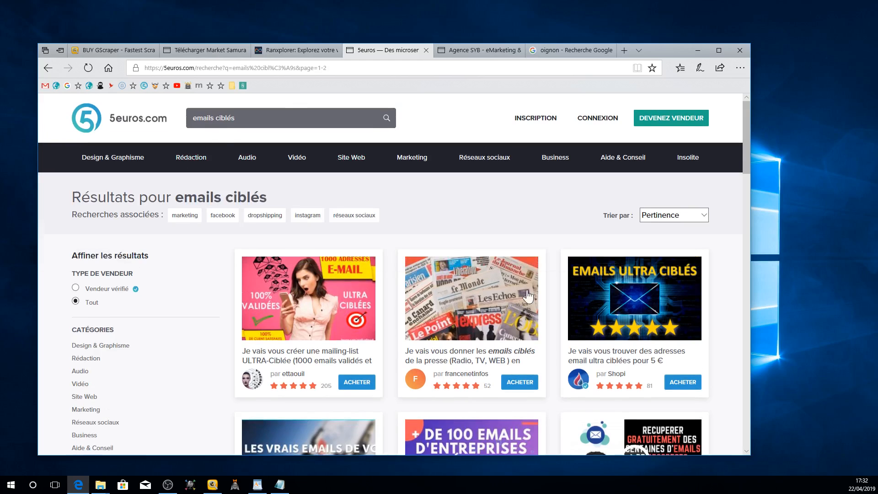
{"action": "scroll", "coordinate": [528, 296], "scroll_direction": "down", "scroll_amount": 6}
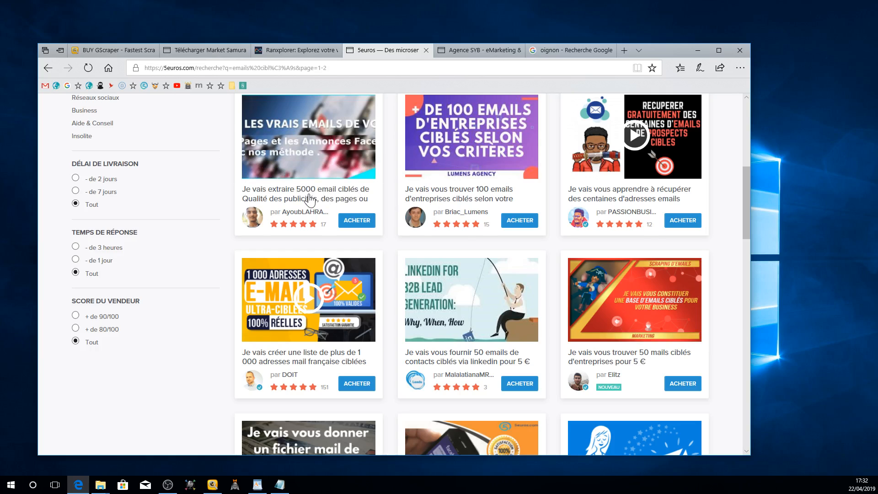
{"action": "scroll", "coordinate": [310, 199], "scroll_direction": "up", "scroll_amount": 5}
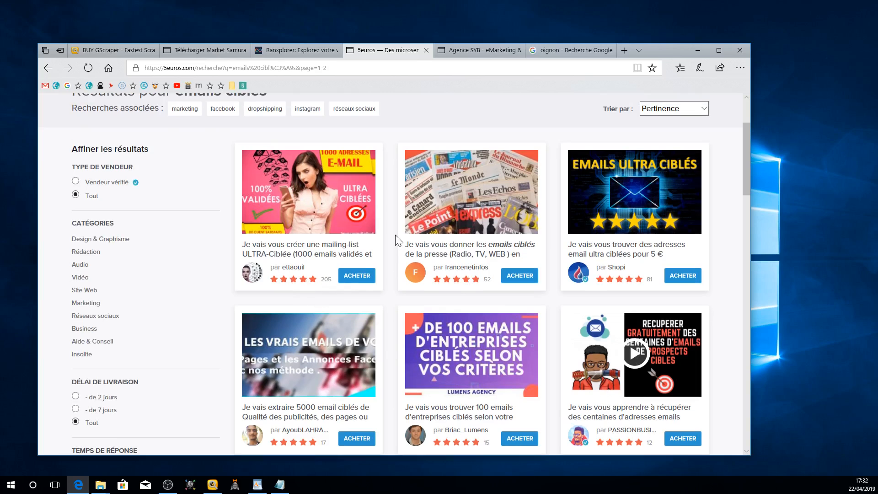
{"action": "scroll", "coordinate": [478, 232], "scroll_direction": "up", "scroll_amount": 2}
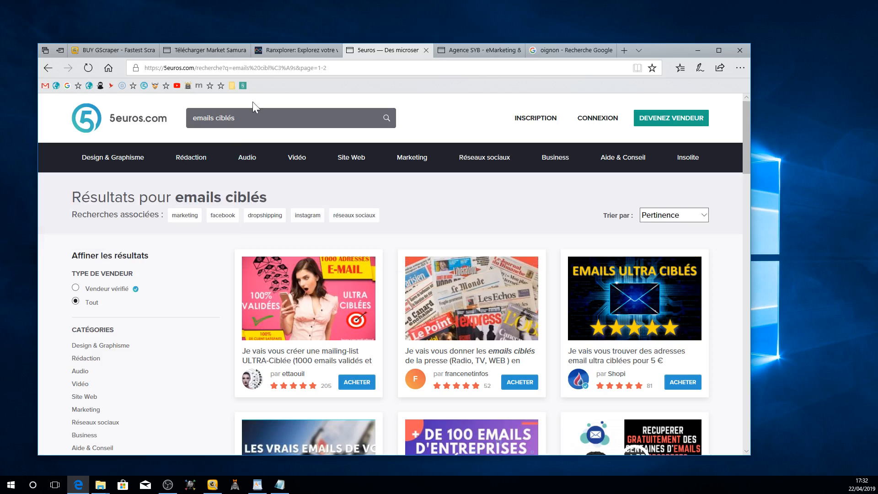
- Close the 5euros.com page and bring the GScraper window up over the GScraper purchase page
{"action": "left_click", "coordinate": [424, 50]}
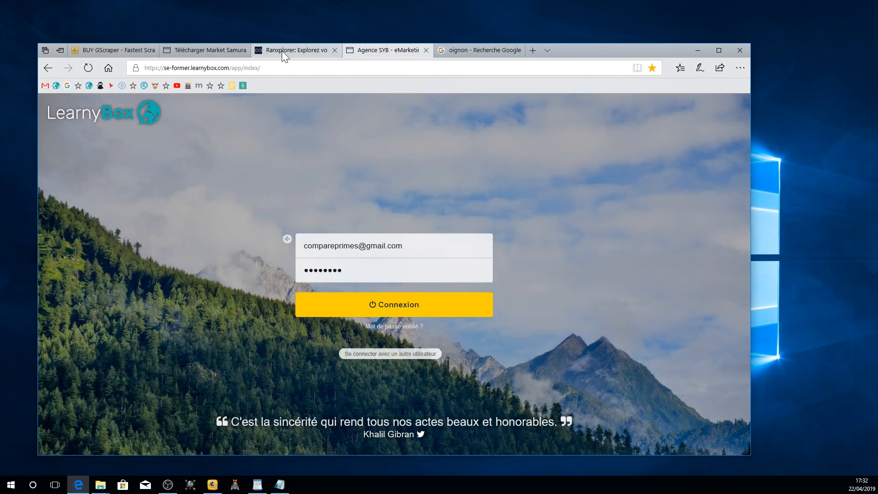
{"action": "left_click", "coordinate": [125, 51]}
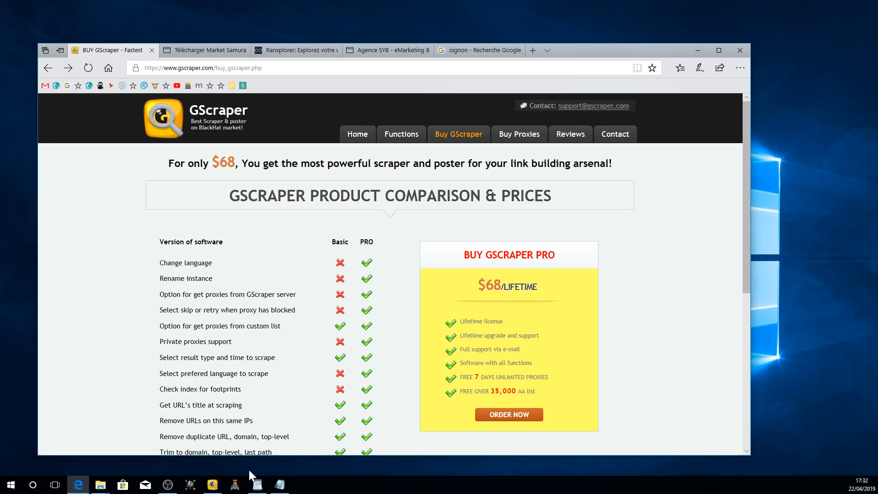
{"action": "left_click", "coordinate": [212, 484]}
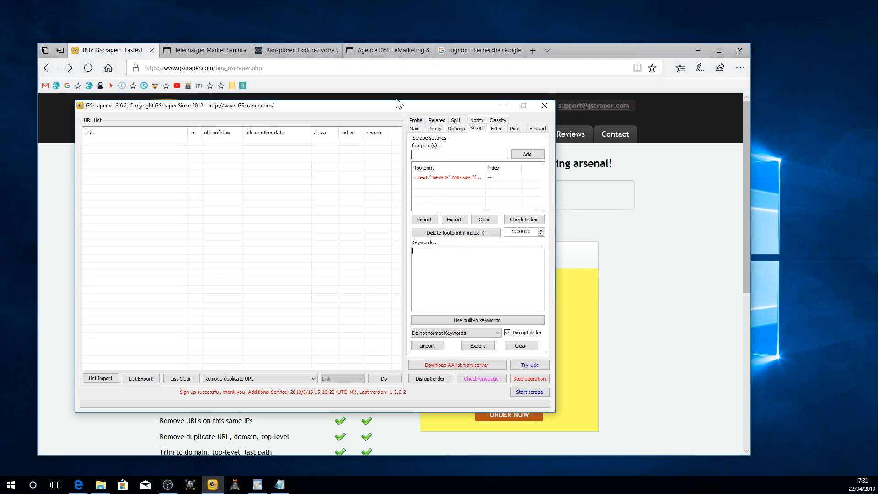
{"action": "left_click_drag", "start_coordinate": [392, 106], "coordinate": [498, 106]}
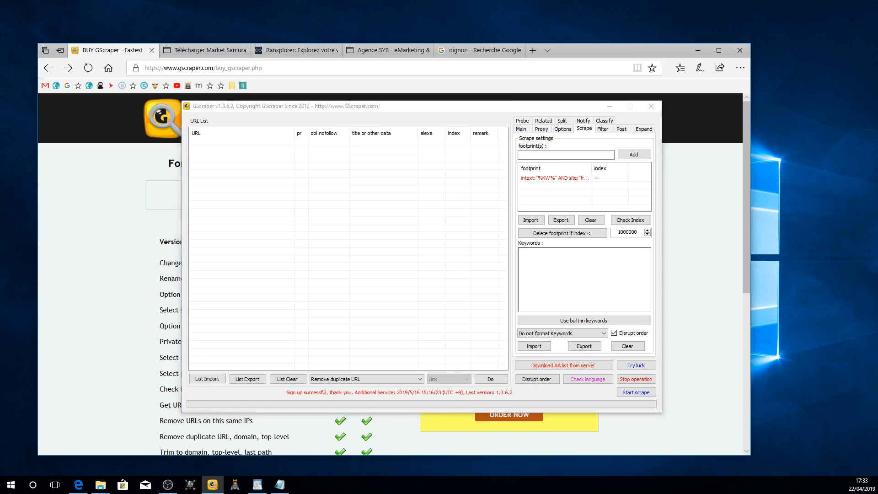
- Switch to the Footprints notes in Notepad and review the footprint intext:"%KW%" AND site:"fr.linkedin.com", with GScraper minimized
{"action": "key", "text": "alt+Tab"}
{"action": "key", "text": "alt+Tab"}
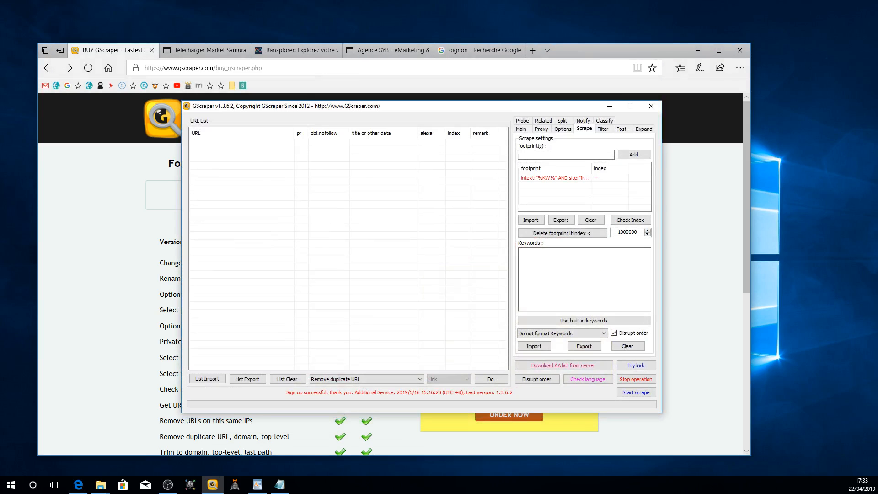
{"action": "key", "text": "alt+Tab"}
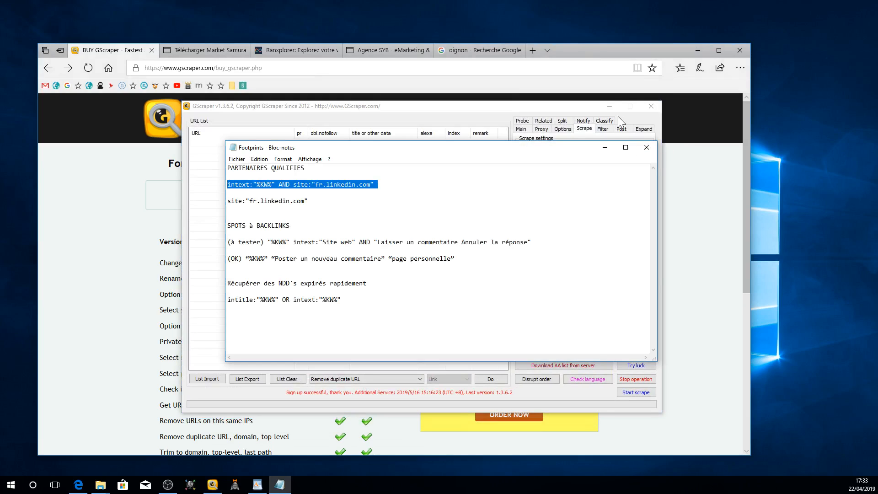
{"action": "left_click", "coordinate": [609, 106]}
{"action": "left_click", "coordinate": [366, 283]}
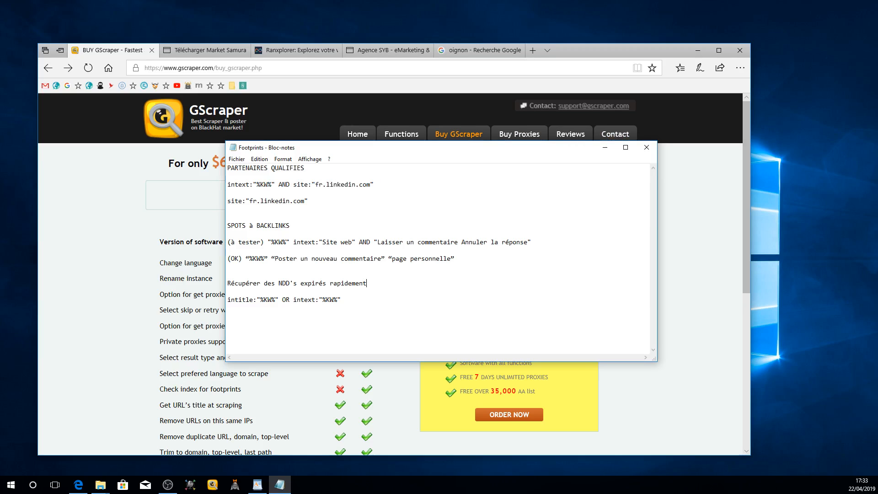
{"action": "left_click_drag", "start_coordinate": [227, 184], "coordinate": [374, 184]}
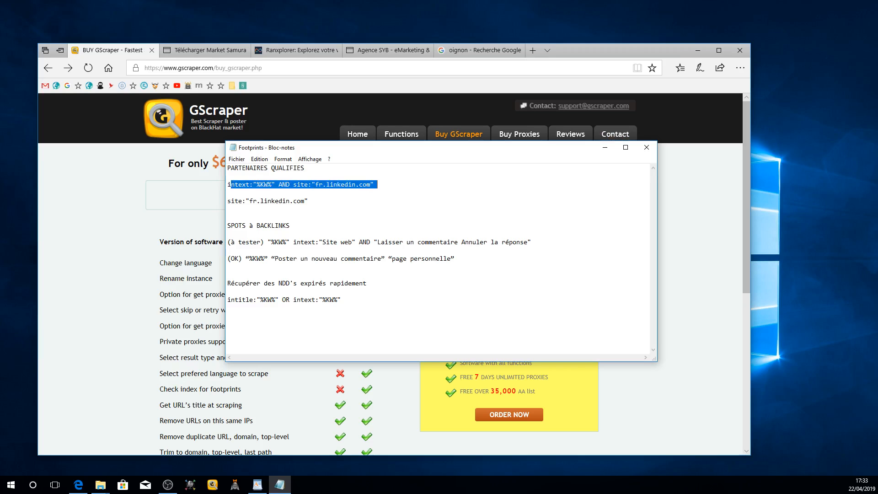
{"action": "left_click", "coordinate": [605, 147]}
- Close the GScraper purchase page and open suggestmachine.com in place of the "oignon" Google search
{"action": "left_click", "coordinate": [152, 49]}
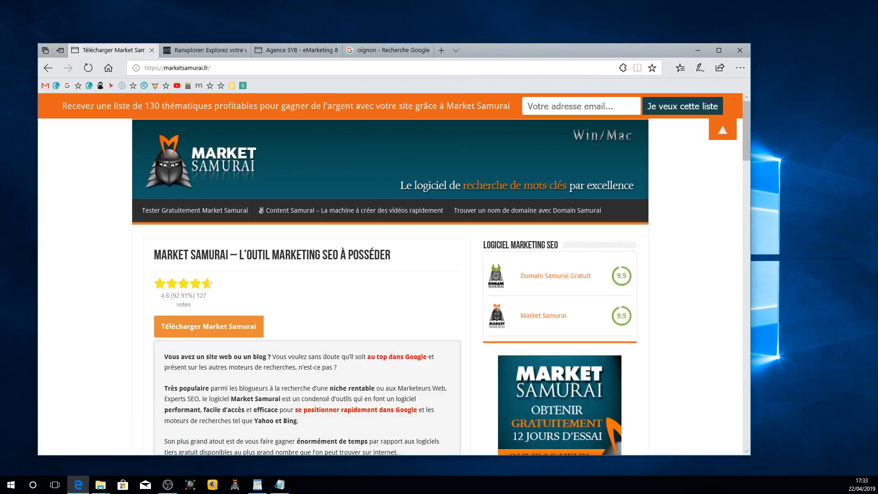
{"action": "left_click", "coordinate": [212, 484]}
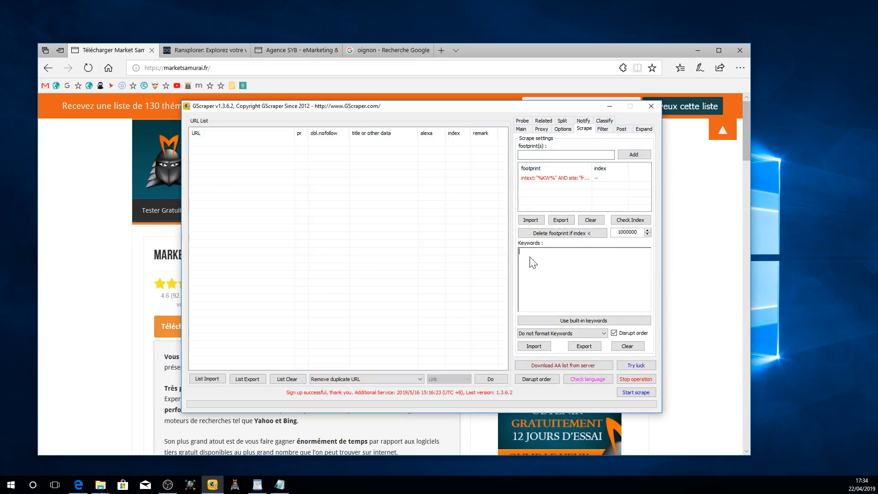
{"action": "left_click", "coordinate": [396, 53]}
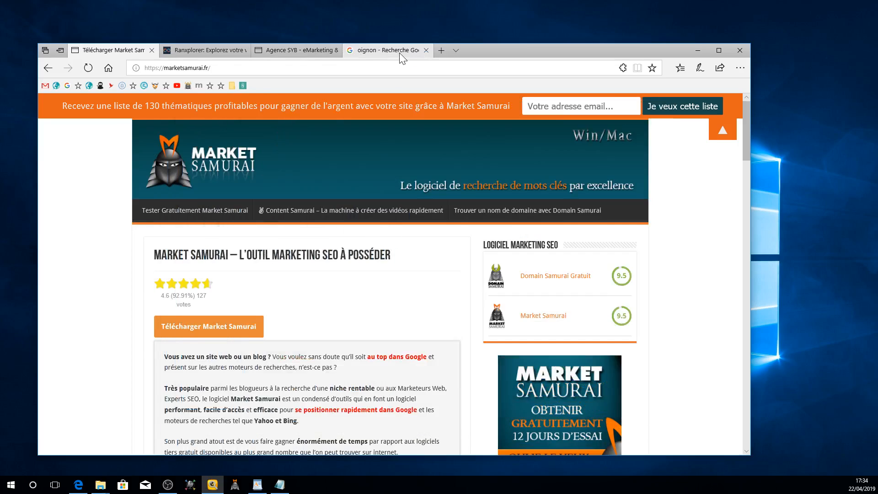
{"action": "left_click", "coordinate": [77, 86]}
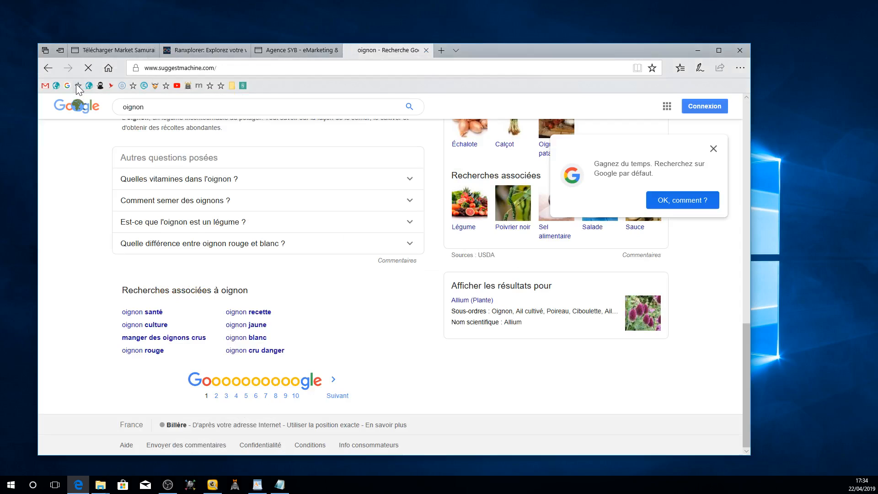
- Enter the keywords "partenaire affiliation", "affiliation marketing" and "partenariat" on separate lines in Suggest Machine
{"action": "left_click", "coordinate": [311, 248]}
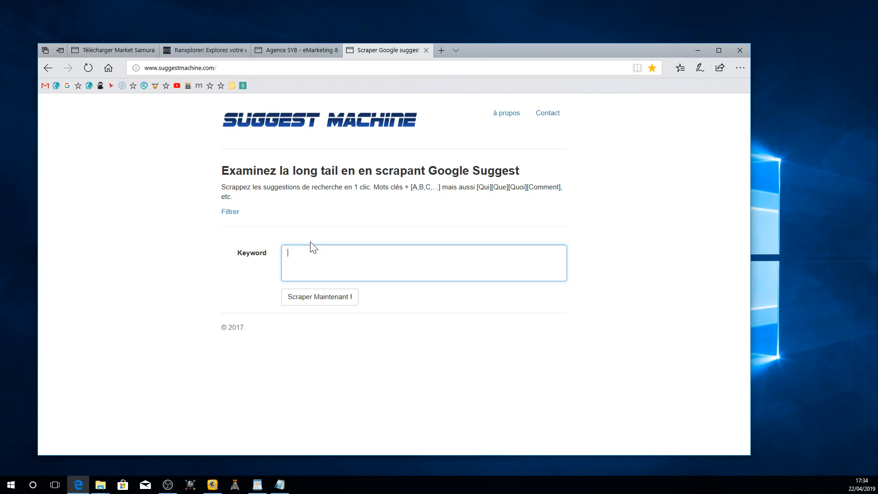
{"action": "type", "text": "partenaire affiliation"}
{"action": "key", "text": "Return"}
{"action": "key", "text": "BackSpace"}
{"action": "type", "text": "affiliation marketing"}
{"action": "key", "text": "Return"}
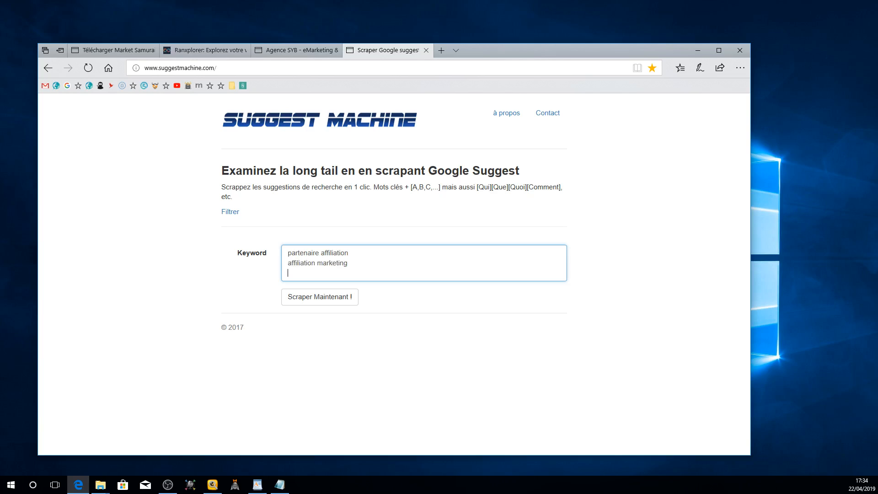
{"action": "type", "text": "partenaraia"}
{"action": "key", "text": "BackSpace"}
{"action": "key", "text": "BackSpace"}
{"action": "key", "text": "BackSpace"}
{"action": "type", "text": "iat"}
- Scrape Google suggestions for the entered keywords and stop the run once the first suggestions are listed
{"action": "left_click", "coordinate": [337, 296]}
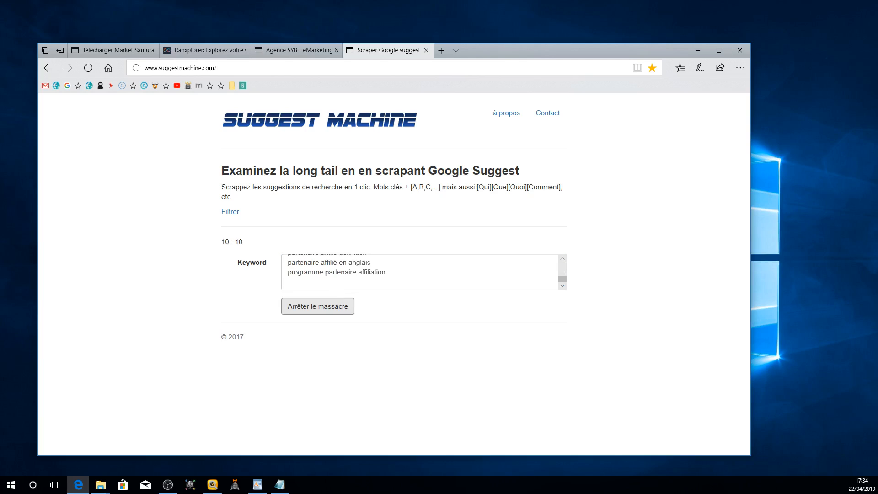
{"action": "left_click", "coordinate": [344, 307]}
{"action": "left_click", "coordinate": [419, 300]}
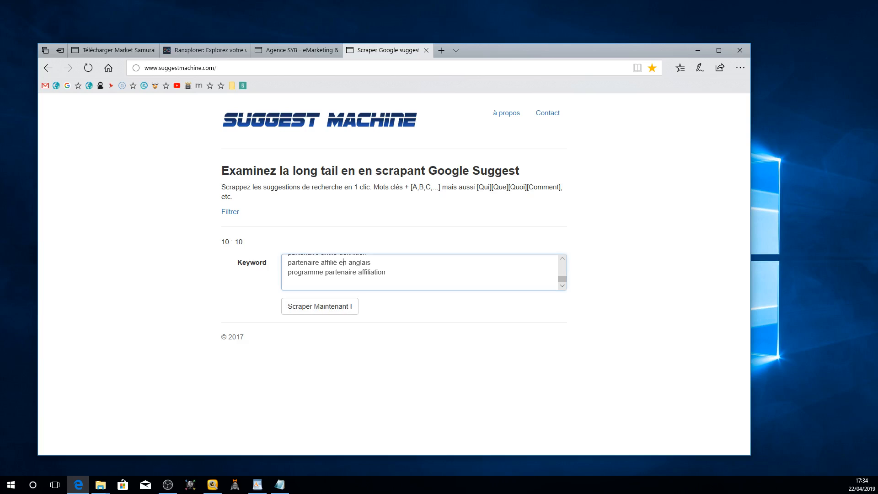
- Copy the full Suggest Machine keyword list and paste it into GScraper's keywords
{"action": "key", "text": "ctrl+a"}
{"action": "right_click", "coordinate": [320, 267]}
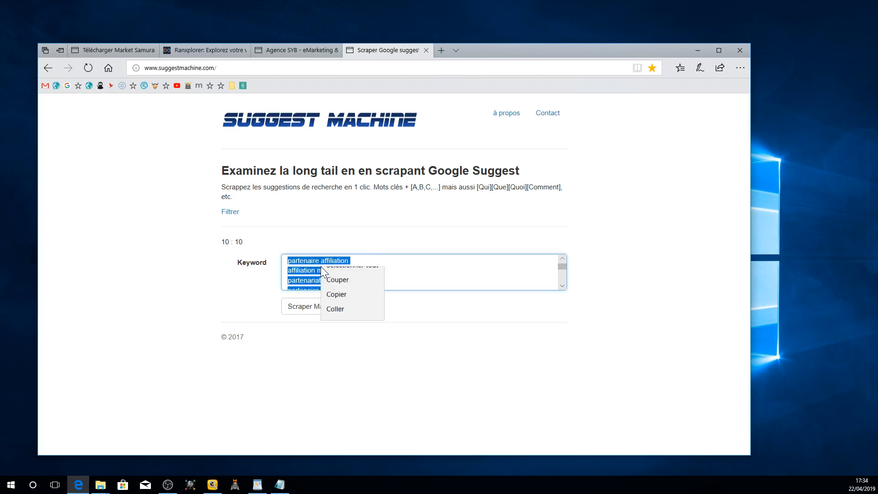
{"action": "left_click", "coordinate": [335, 324]}
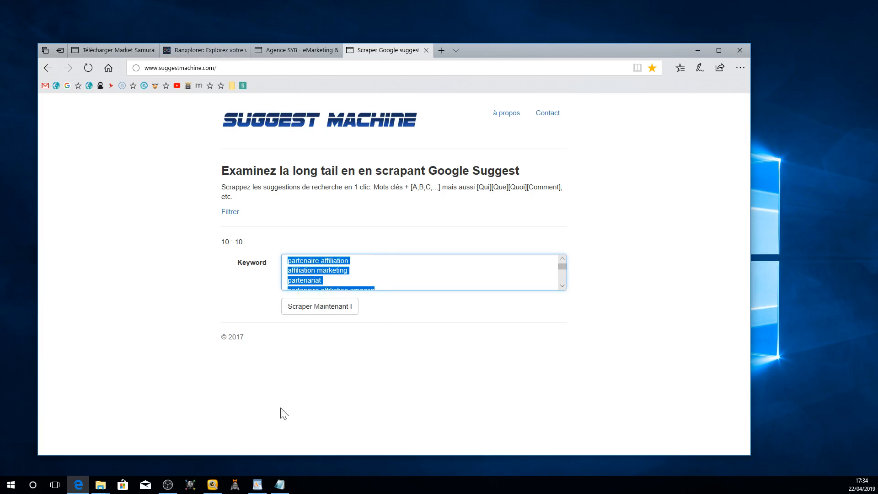
{"action": "left_click", "coordinate": [168, 486]}
{"action": "left_click", "coordinate": [212, 484]}
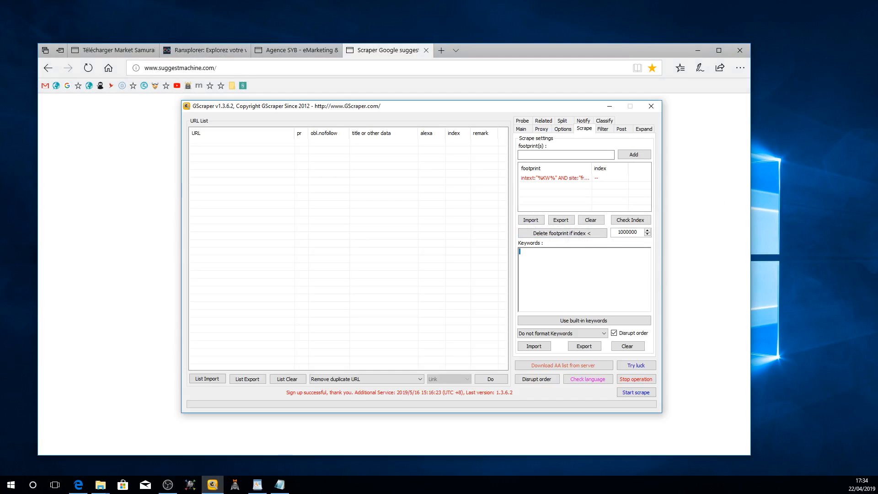
{"action": "left_click", "coordinate": [546, 262]}
{"action": "key", "text": "ctrl+v"}
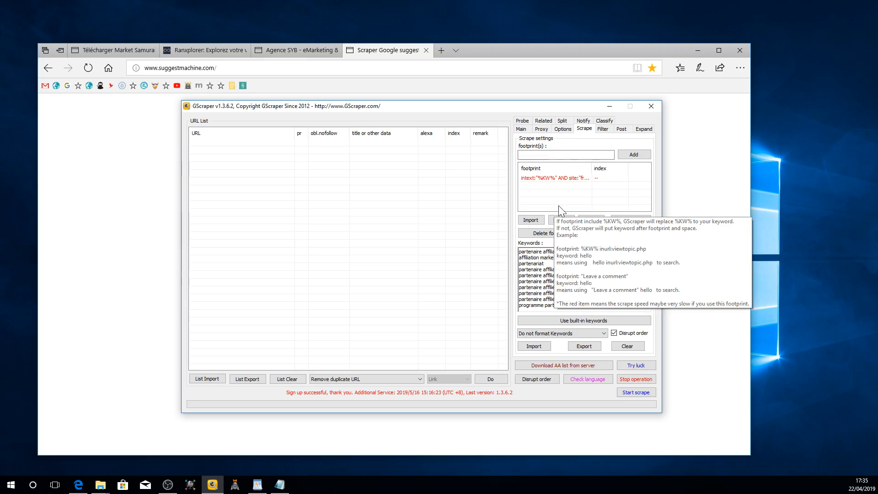
- Try to start the scrape, and set the proxies to come from the GScraper server, accepting the multiple-instances confirmation
{"action": "left_click", "coordinate": [636, 392]}
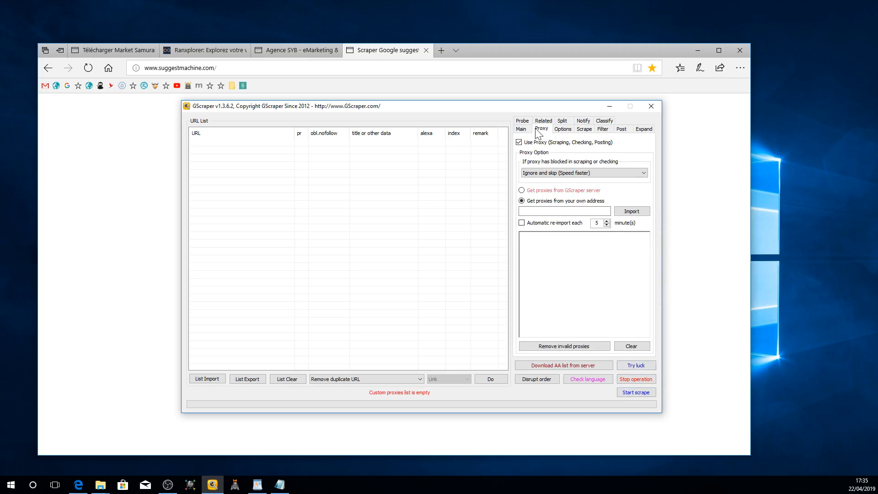
{"action": "left_click", "coordinate": [562, 129]}
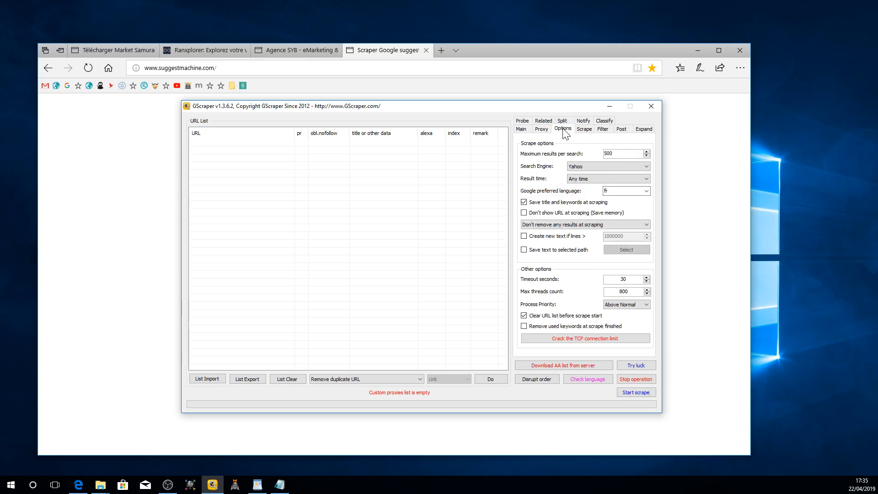
{"action": "left_click", "coordinate": [521, 129]}
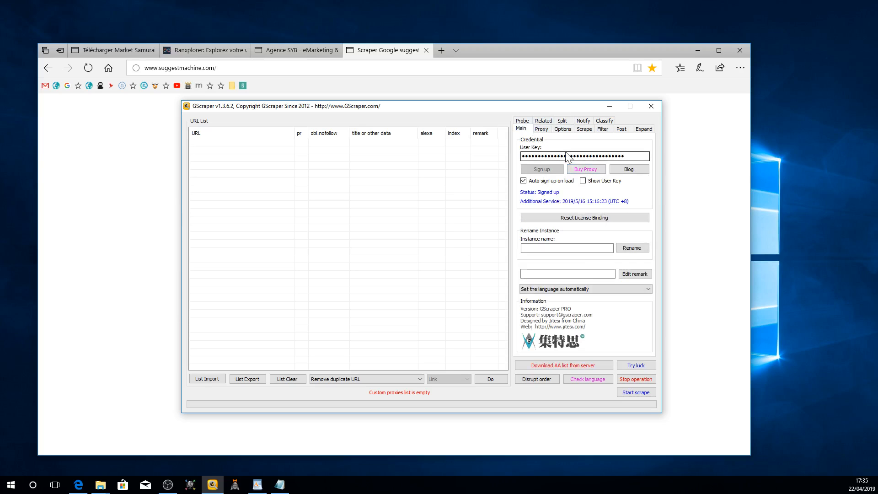
{"action": "left_click", "coordinate": [541, 129]}
{"action": "left_click", "coordinate": [545, 191]}
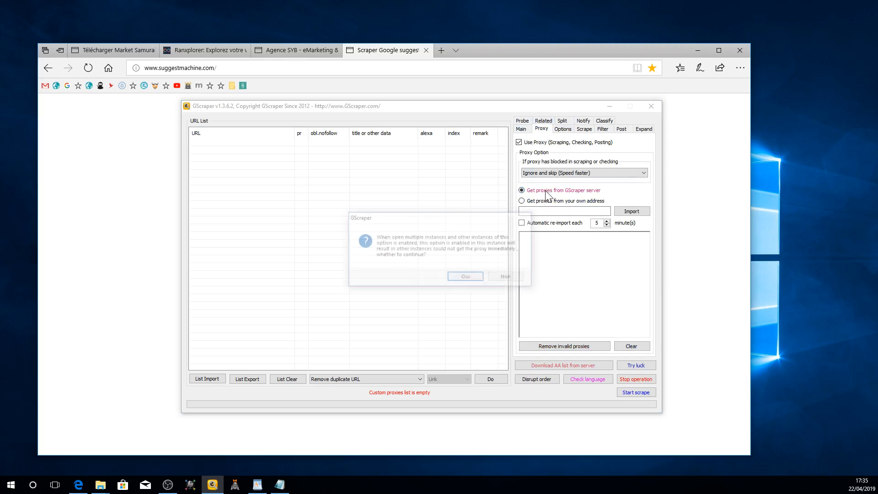
{"action": "left_click", "coordinate": [468, 277]}
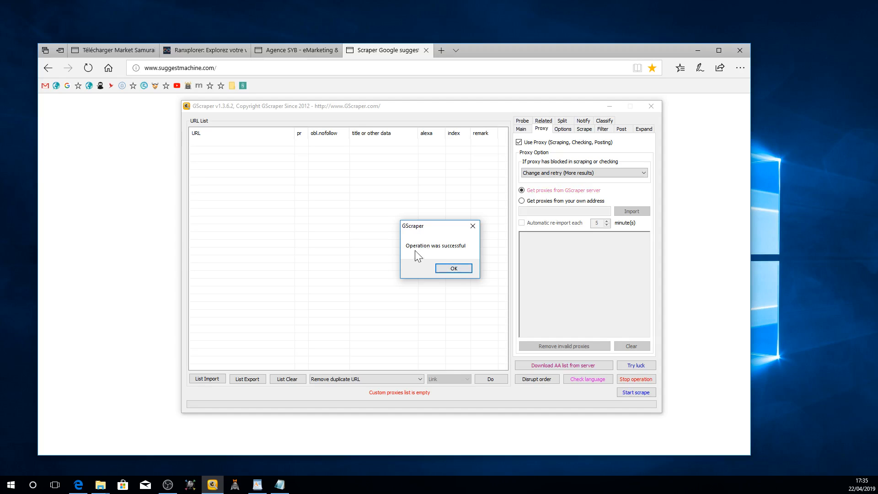
{"action": "left_click", "coordinate": [453, 268]}
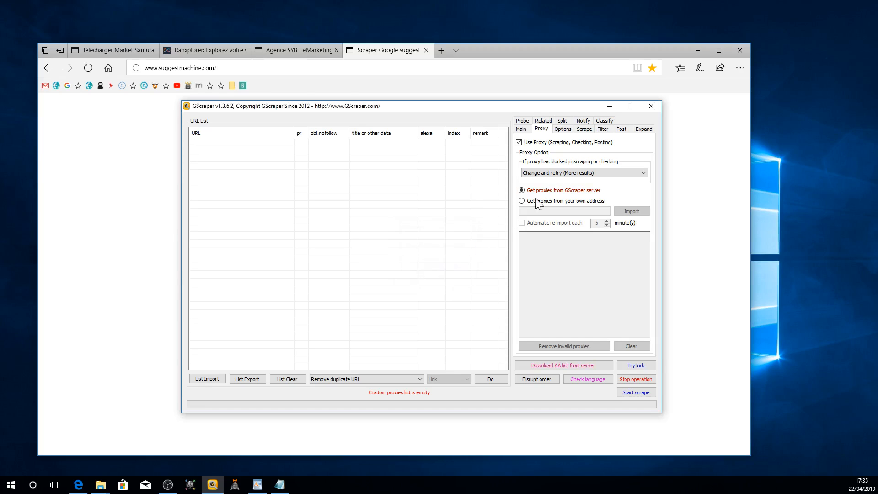
- Set the maximum results per search to 100 and the search engine to Simultaneously (Additional Service), and run the scrape
{"action": "left_click", "coordinate": [561, 130]}
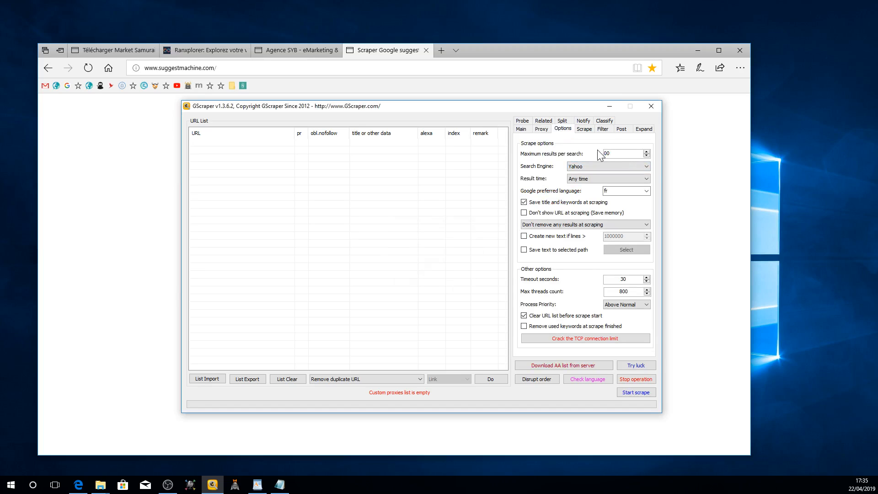
{"action": "left_click", "coordinate": [589, 167]}
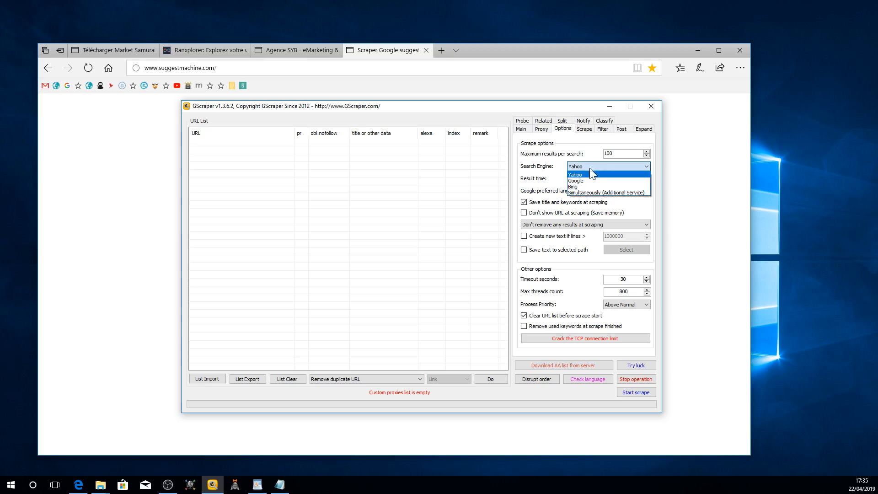
{"action": "left_click", "coordinate": [590, 194]}
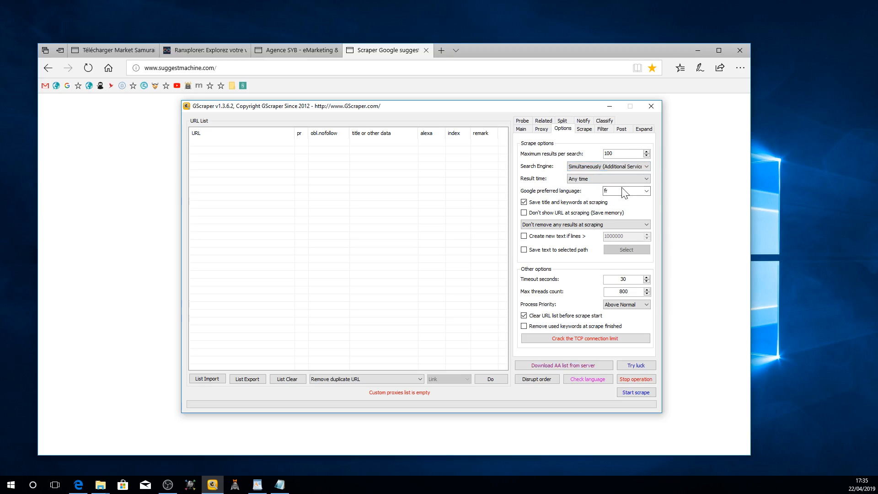
{"action": "left_click", "coordinate": [588, 129]}
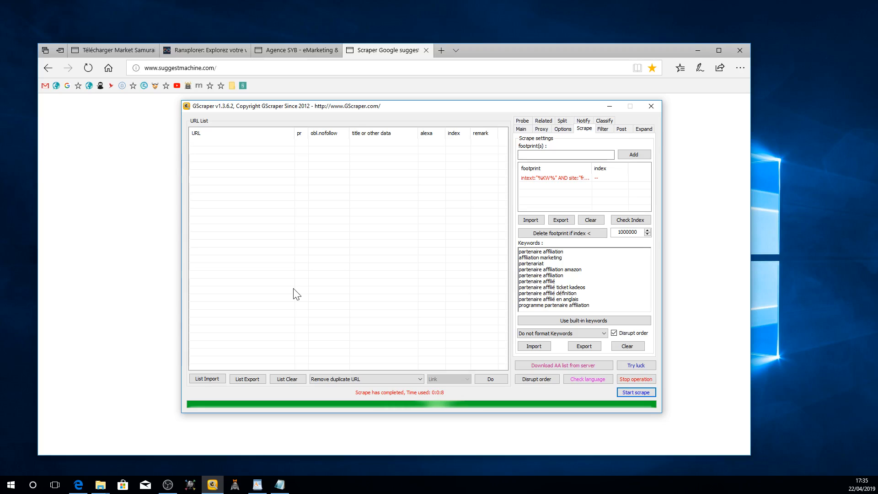
- Copy the footprint site:"fr.linkedin.com" from the Footprints notes and add it to GScraper's footprint list
{"action": "right_click", "coordinate": [567, 176]}
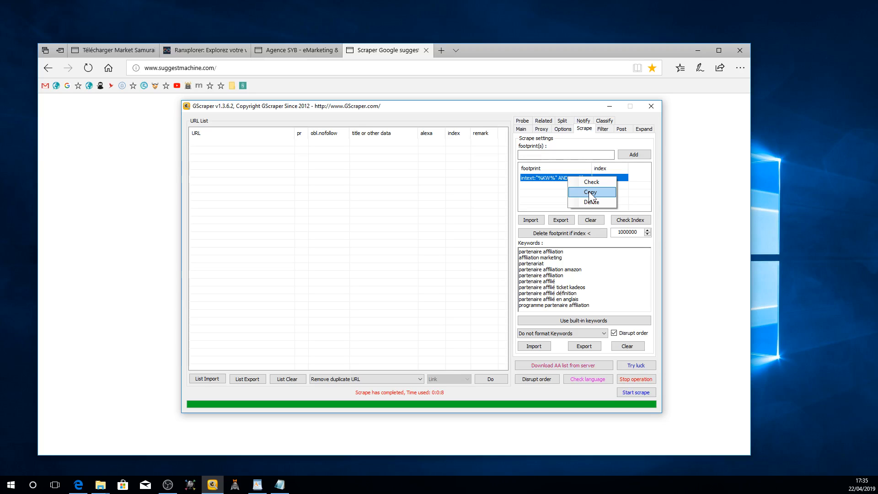
{"action": "left_click", "coordinate": [279, 484]}
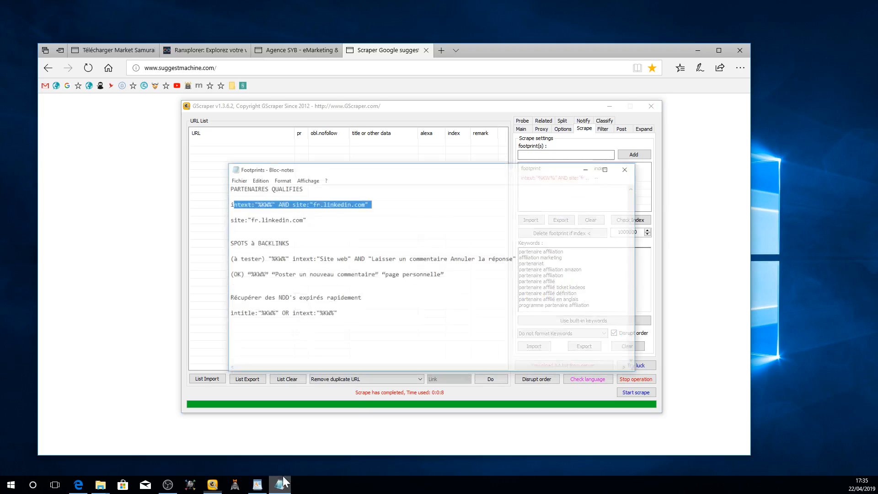
{"action": "left_click", "coordinate": [227, 192]}
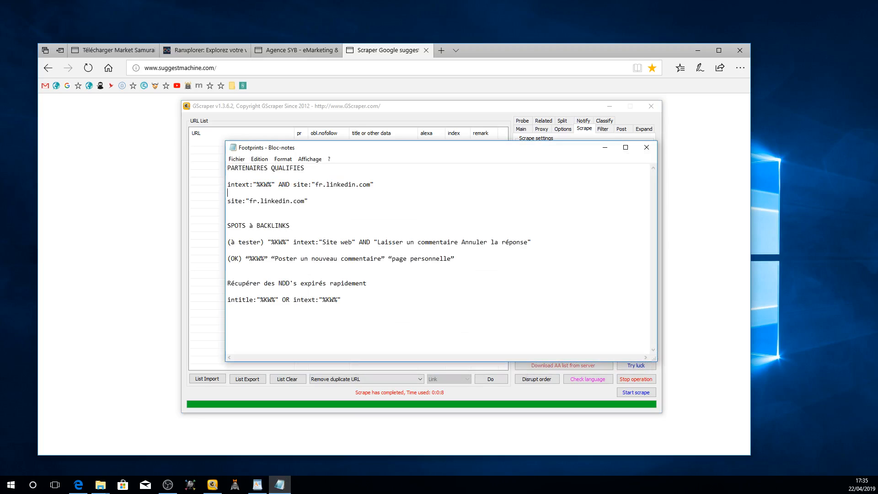
{"action": "key", "text": "shift+Home"}
{"action": "right_click", "coordinate": [246, 200]}
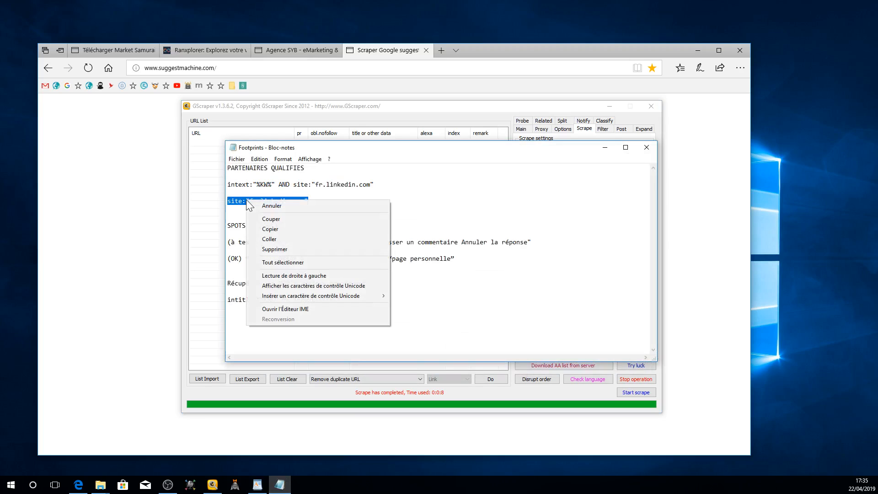
{"action": "left_click", "coordinate": [276, 229]}
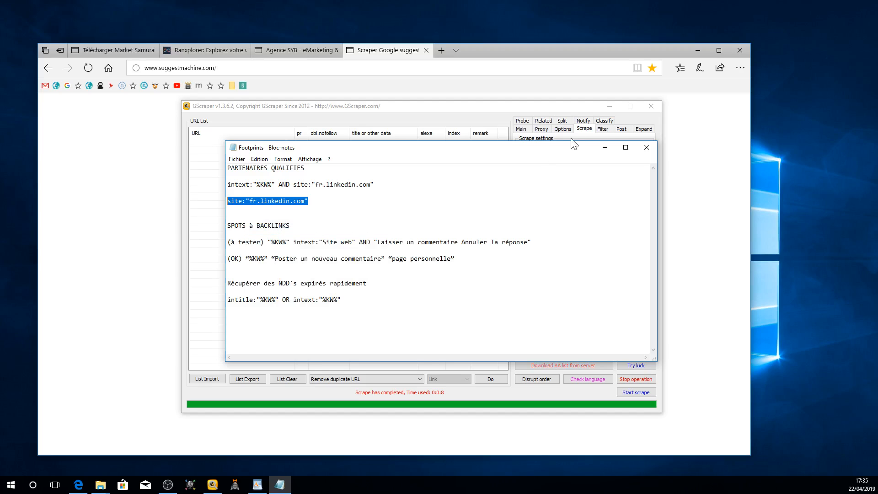
{"action": "left_click", "coordinate": [605, 147]}
{"action": "right_click", "coordinate": [540, 155]}
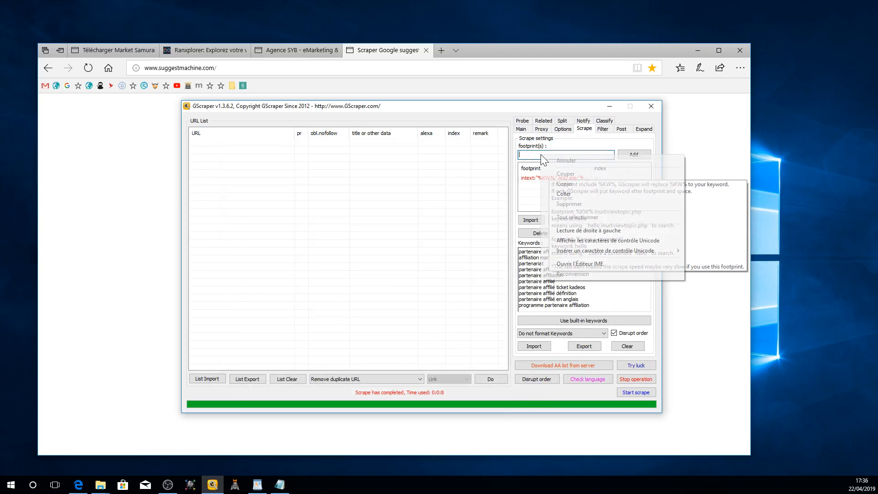
{"action": "left_click", "coordinate": [562, 194]}
{"action": "left_click", "coordinate": [626, 156]}
- Copy the combined LinkedIn footprint, cut it down to intext:"%KW%" and add that as a separate footprint
{"action": "left_click", "coordinate": [566, 177]}
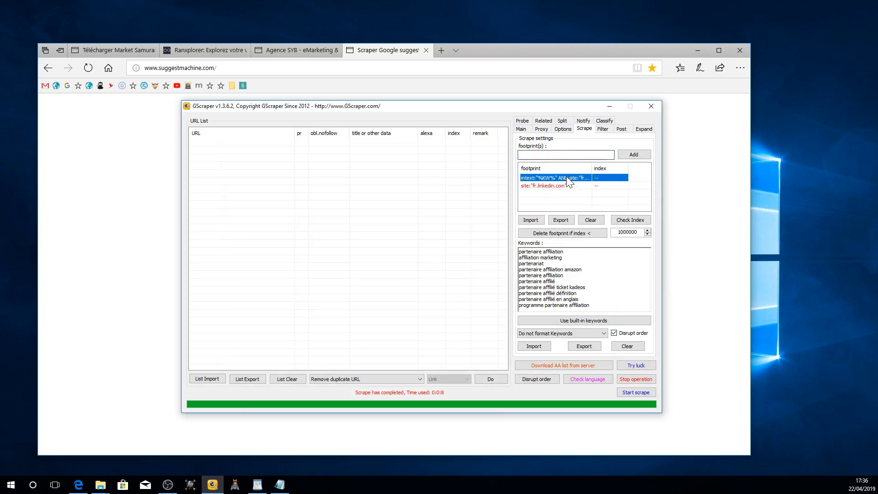
{"action": "right_click", "coordinate": [566, 177]}
{"action": "left_click", "coordinate": [585, 196]}
{"action": "right_click", "coordinate": [543, 155]}
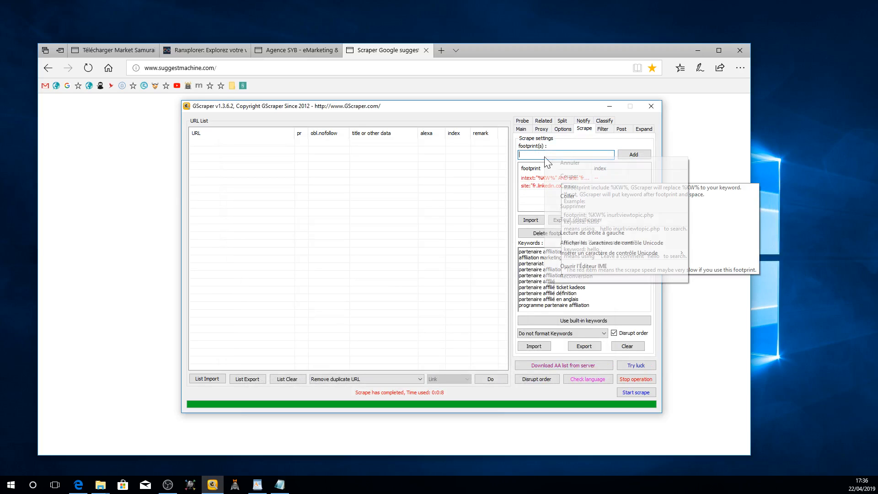
{"action": "left_click", "coordinate": [572, 196]}
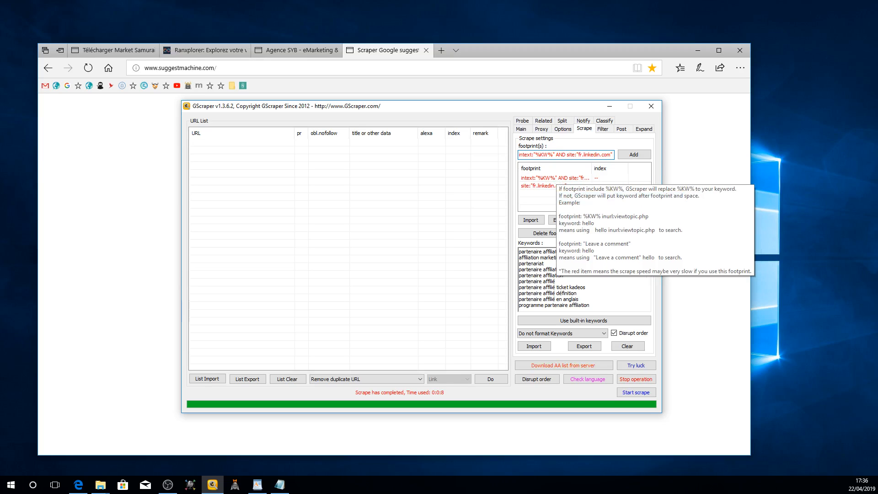
{"action": "left_click_drag", "start_coordinate": [555, 154], "coordinate": [612, 154]}
{"action": "key", "text": "BackSpace"}
{"action": "left_click", "coordinate": [633, 154]}
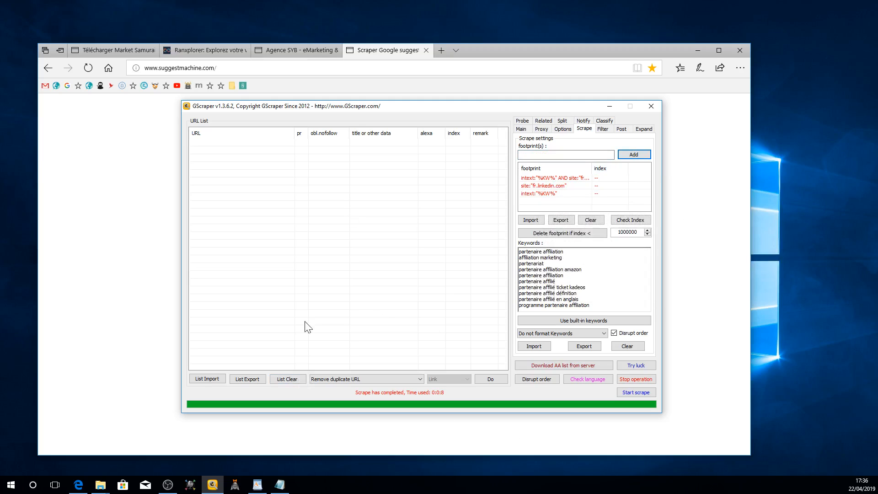
- Delete the combined intext and site footprint from the list and start scraping with the two separate footprints
{"action": "left_click", "coordinate": [562, 178]}
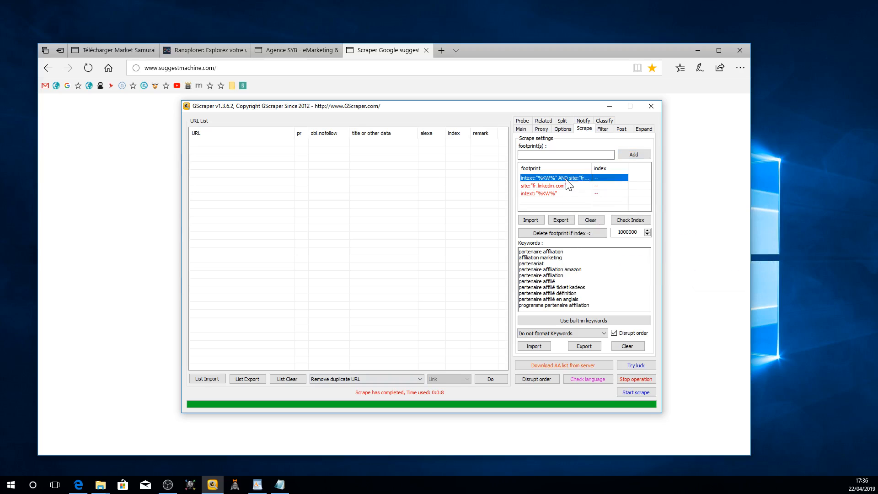
{"action": "right_click", "coordinate": [567, 180]}
{"action": "left_click", "coordinate": [588, 205]}
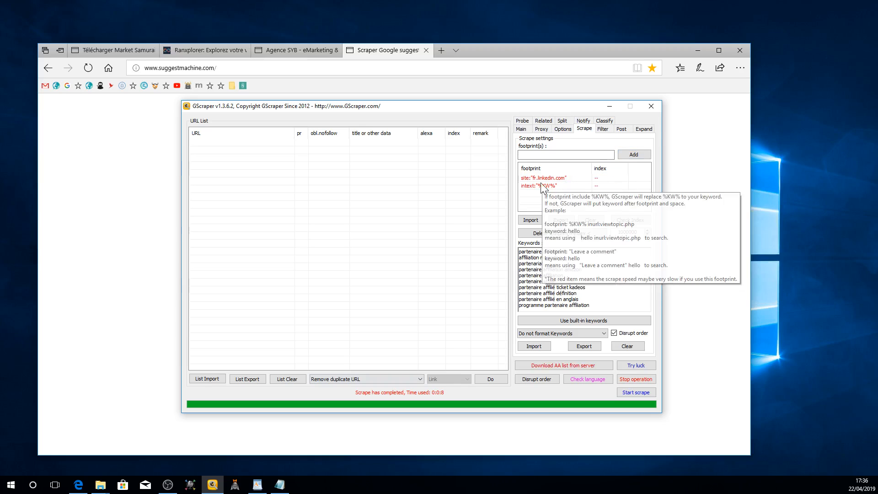
{"action": "left_click", "coordinate": [625, 392]}
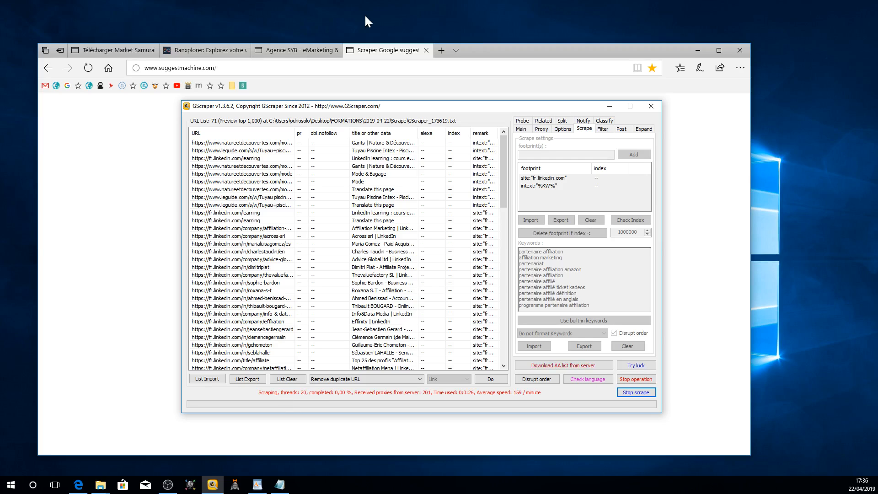
- Search Google for "deepl traducteur" in a new browser tab and open the DeepL Traducteur result
{"action": "left_click", "coordinate": [439, 54]}
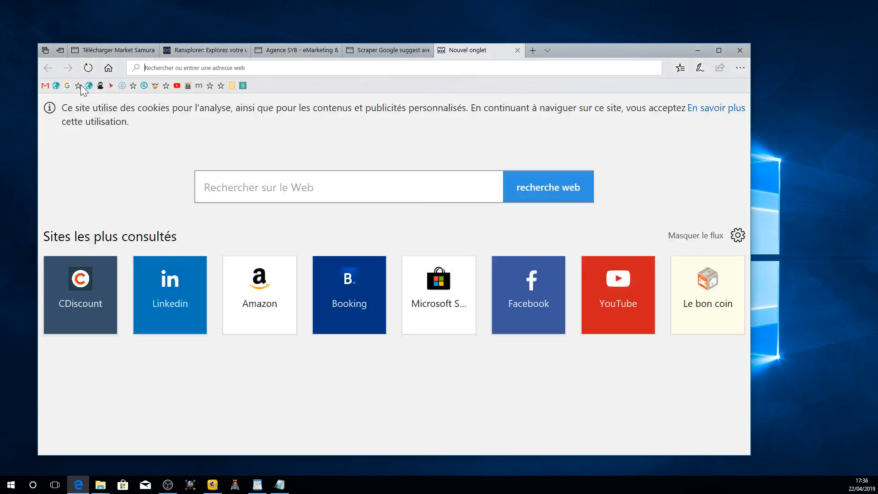
{"action": "left_click", "coordinate": [57, 87]}
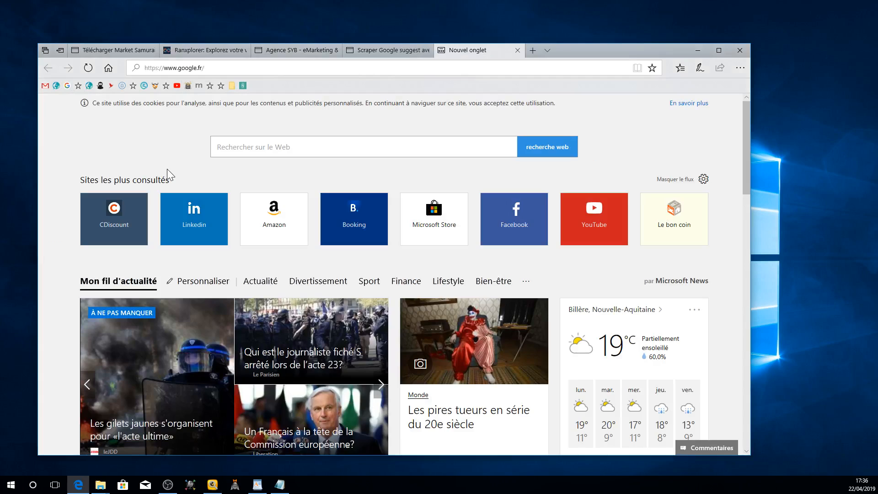
{"action": "type", "text": "depp"}
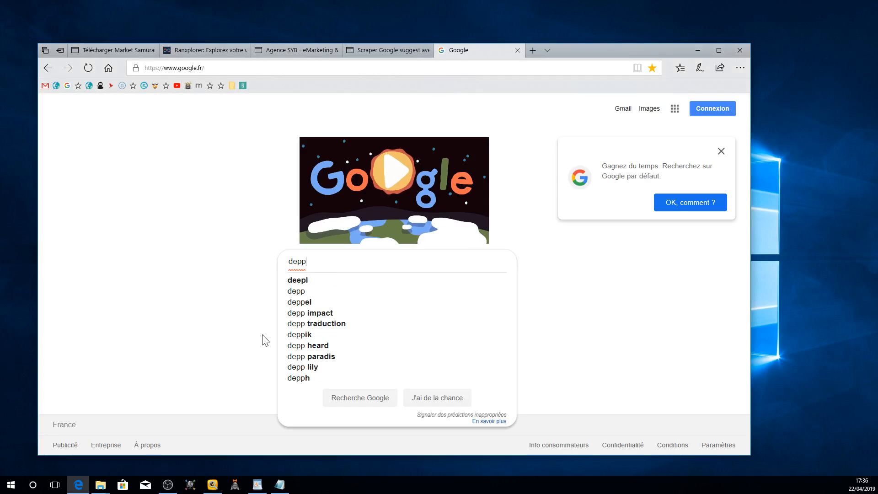
{"action": "key", "text": "BackSpace"}
{"action": "key", "text": "BackSpace"}
{"action": "type", "text": "eep"}
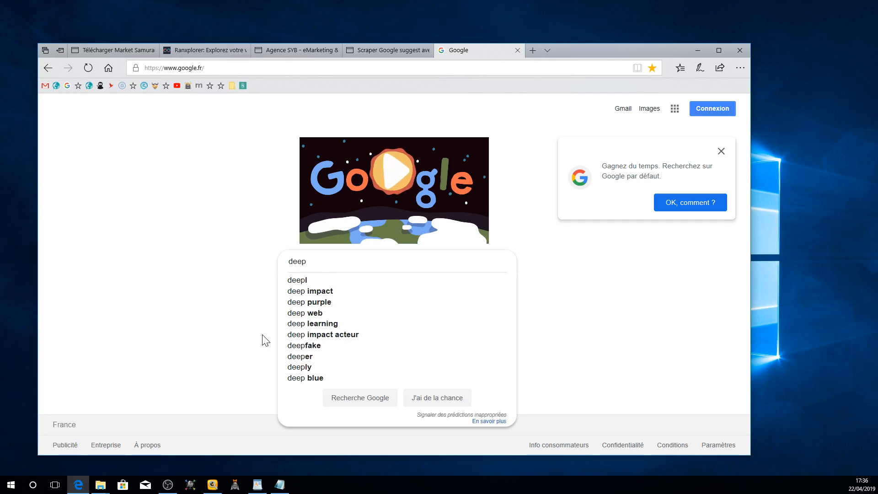
{"action": "type", "text": "l"}
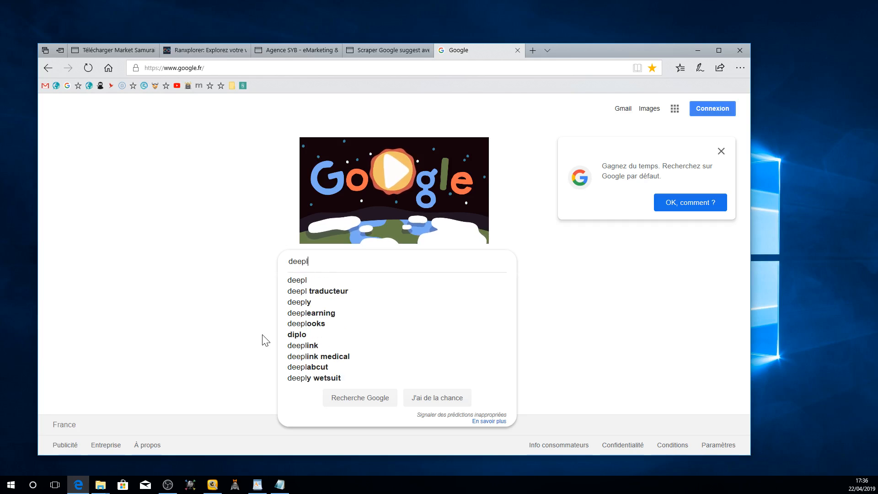
{"action": "left_click", "coordinate": [335, 295]}
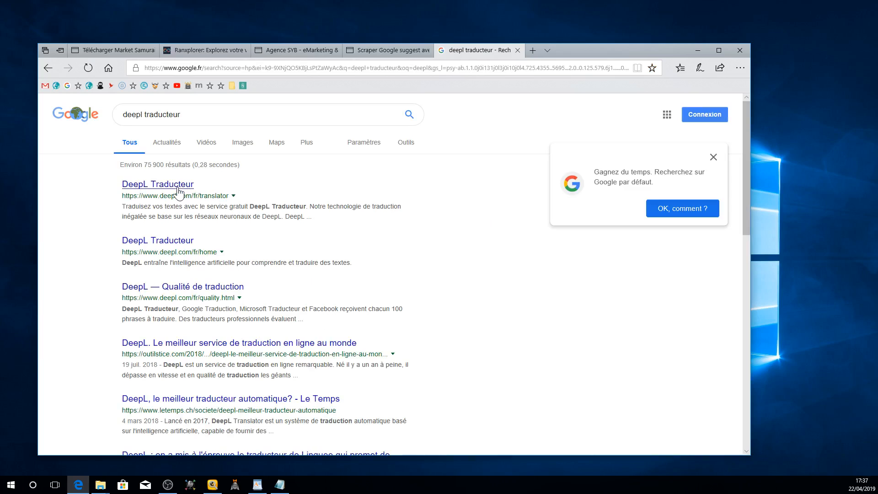
{"action": "left_click", "coordinate": [177, 185]}
- Check the status line of the running scrape in GScraper and return to the browser
{"action": "left_click", "coordinate": [401, 50]}
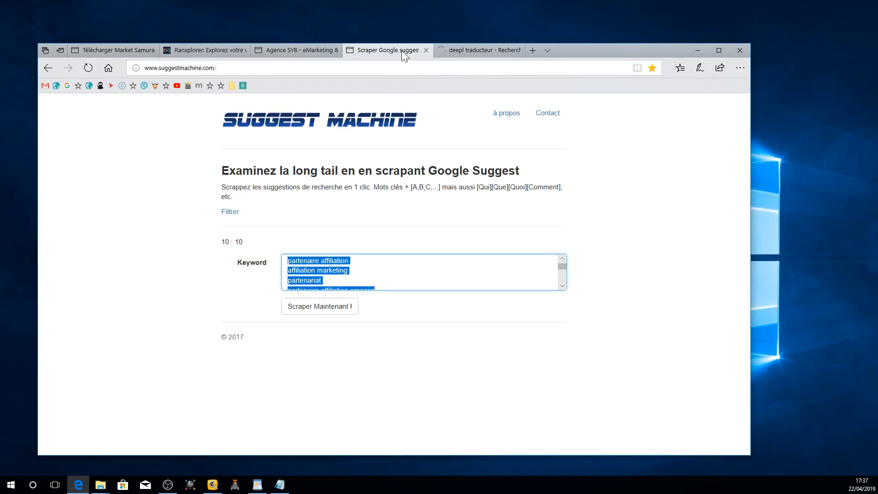
{"action": "left_click", "coordinate": [210, 485]}
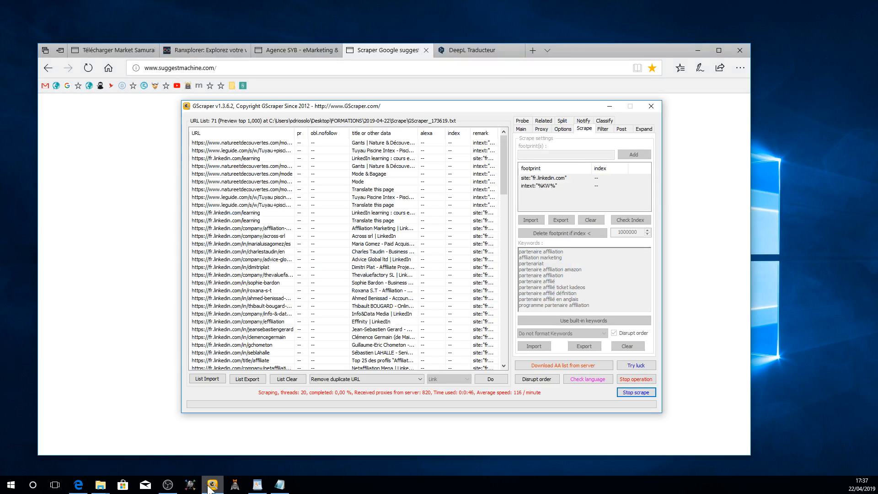
{"action": "left_click", "coordinate": [211, 486]}
- Translate "threads" into French in DeepL and look through the alternative translations and dictionary entries
{"action": "left_click", "coordinate": [471, 50]}
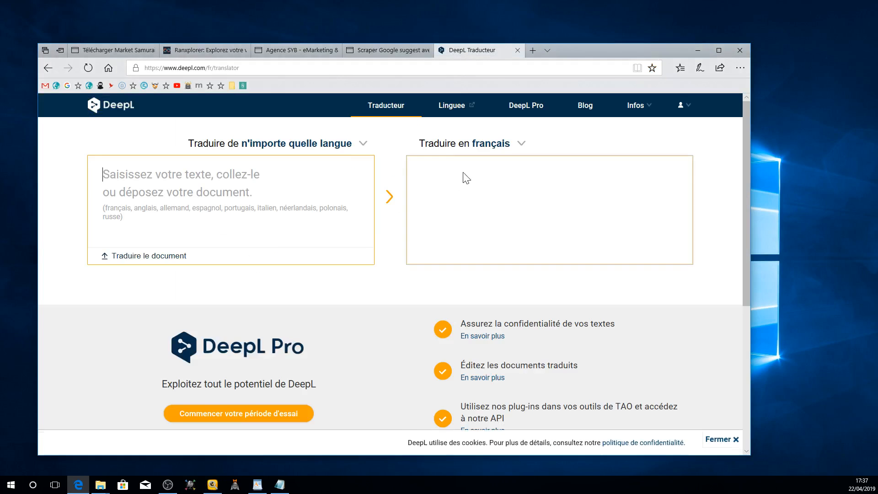
{"action": "type", "text": "threads"}
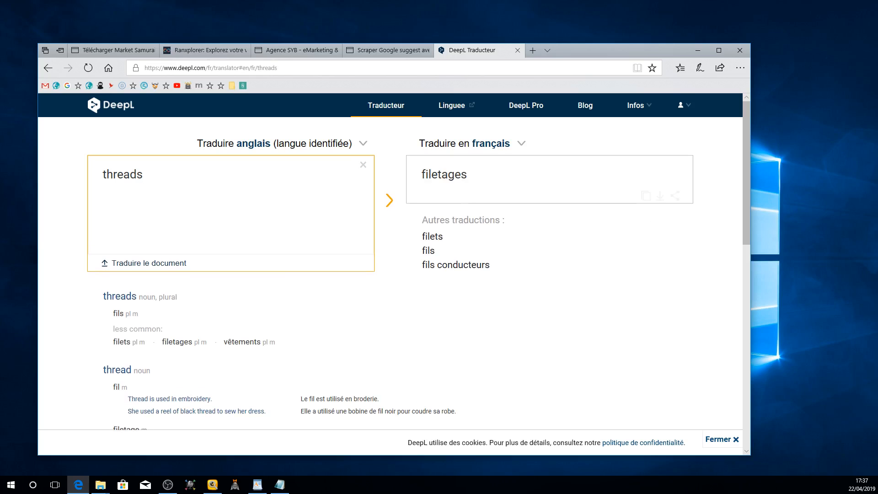
{"action": "scroll", "coordinate": [378, 322], "scroll_direction": "down", "scroll_amount": 3}
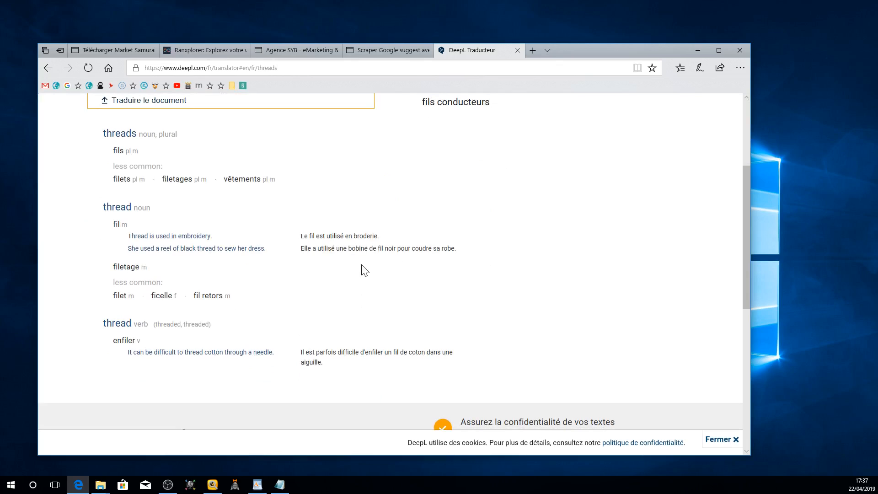
{"action": "scroll", "coordinate": [363, 270], "scroll_direction": "up", "scroll_amount": 3}
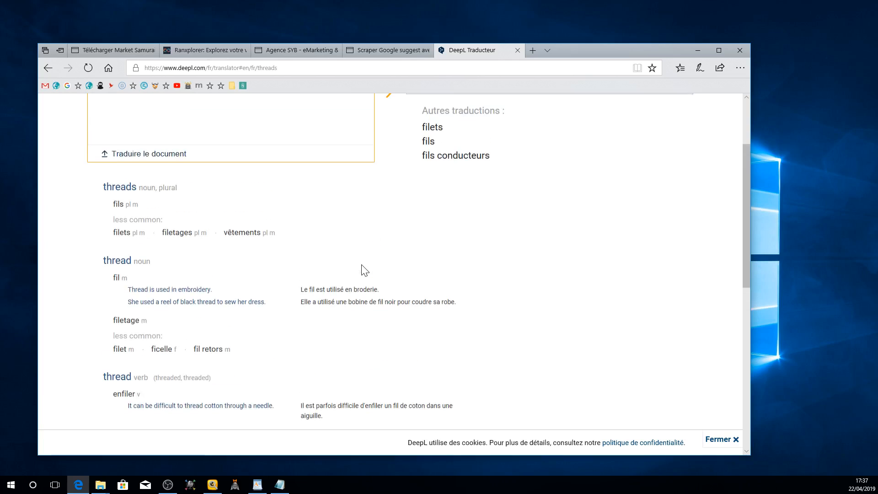
- Close the DeepL page, switch to GScraper and review its proxy settings and maximum threads count during the running scrape
{"action": "left_click", "coordinate": [517, 50]}
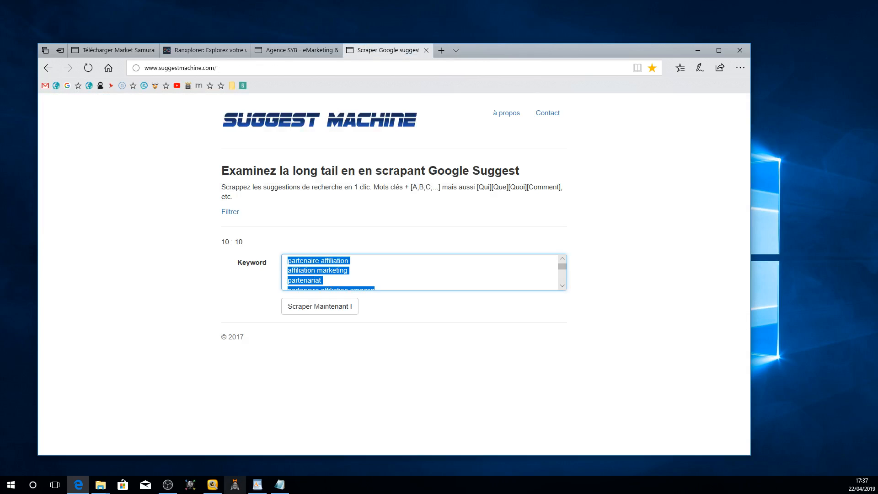
{"action": "left_click", "coordinate": [213, 484]}
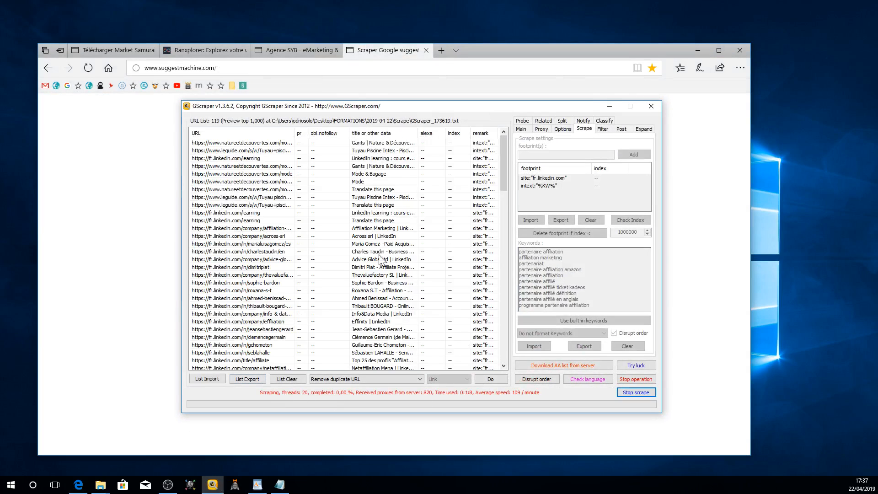
{"action": "left_click", "coordinate": [542, 129]}
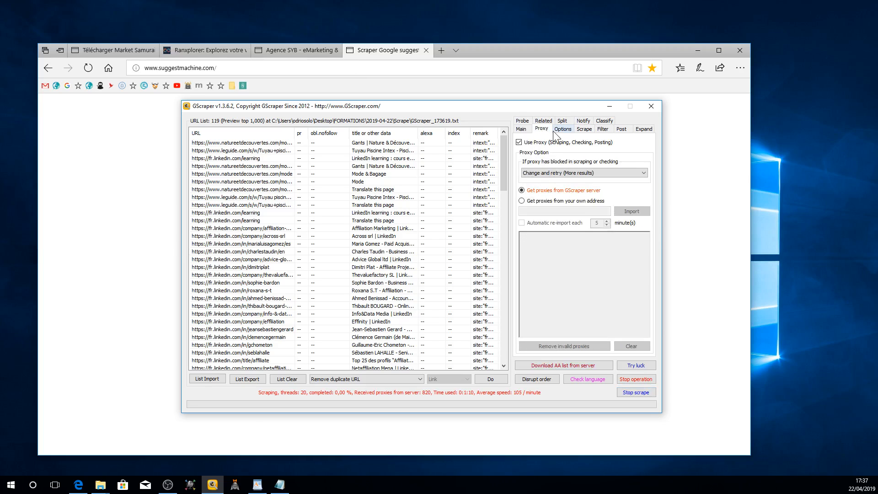
{"action": "left_click", "coordinate": [559, 130]}
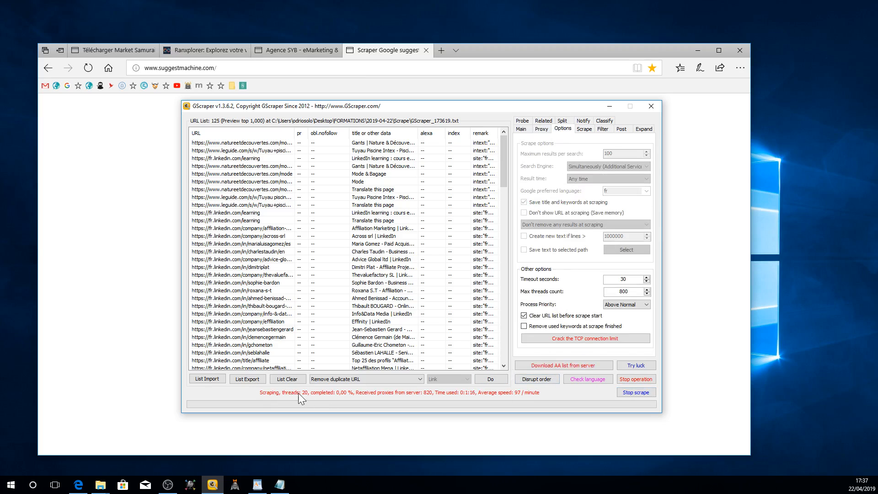
{"action": "left_click", "coordinate": [583, 129]}
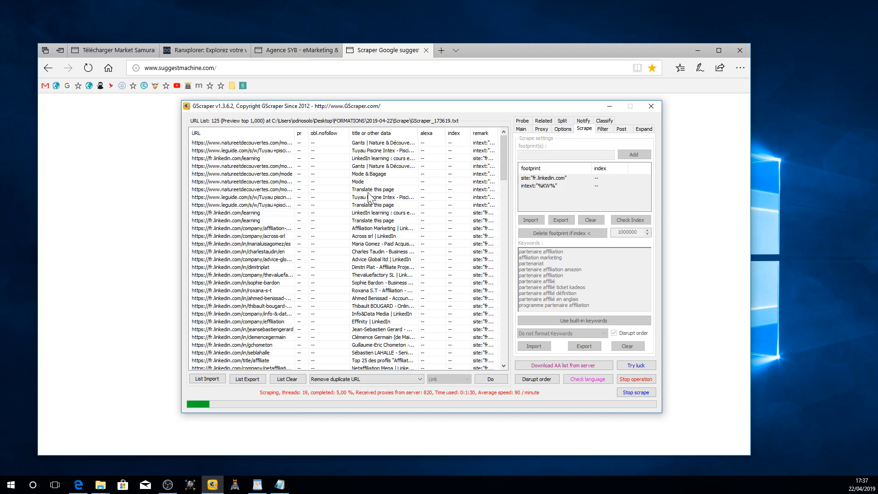
- Widen the title column of the scraped URL list to show full titles and check the URL filter settings
{"action": "left_click_drag", "start_coordinate": [414, 131], "coordinate": [487, 131]}
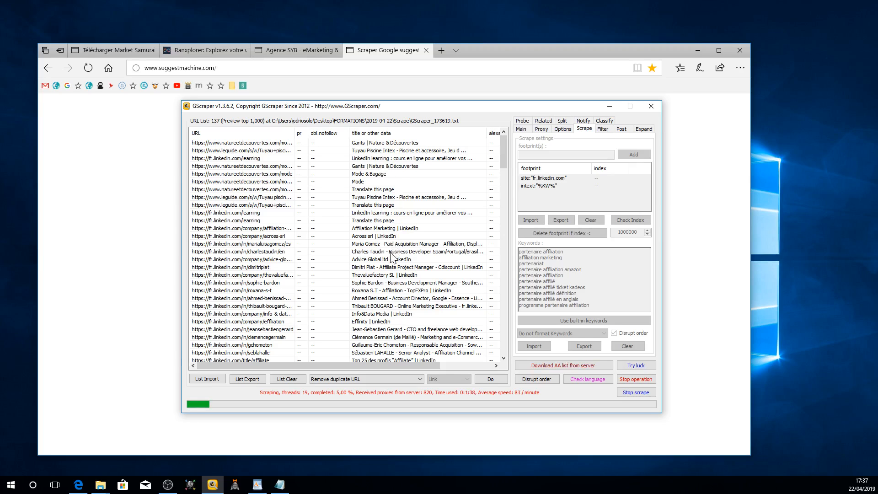
{"action": "left_click", "coordinate": [603, 129]}
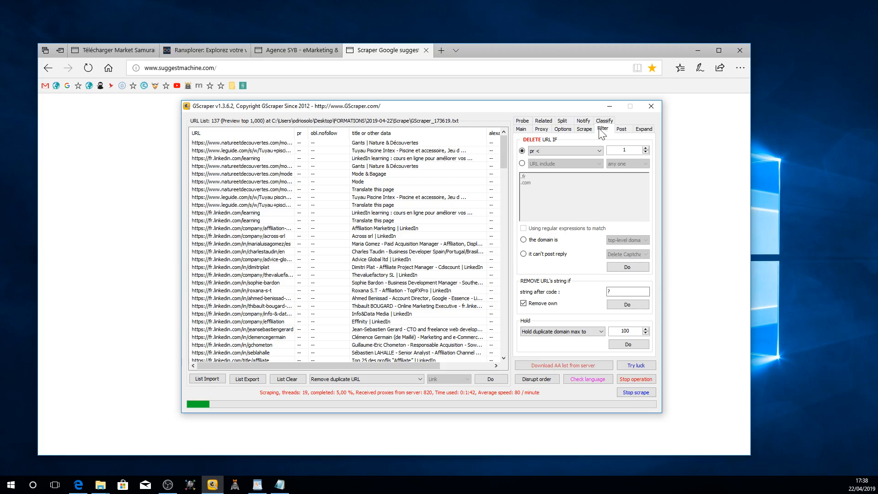
{"action": "left_click", "coordinate": [581, 130]}
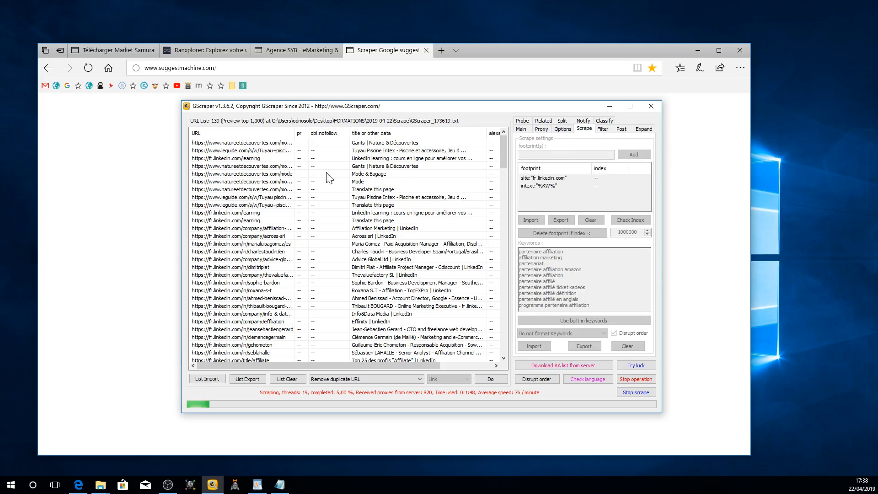
- Look at the open LearnyBox and Ranxplorer pages in the browser and return to GScraper
{"action": "left_click", "coordinate": [291, 51]}
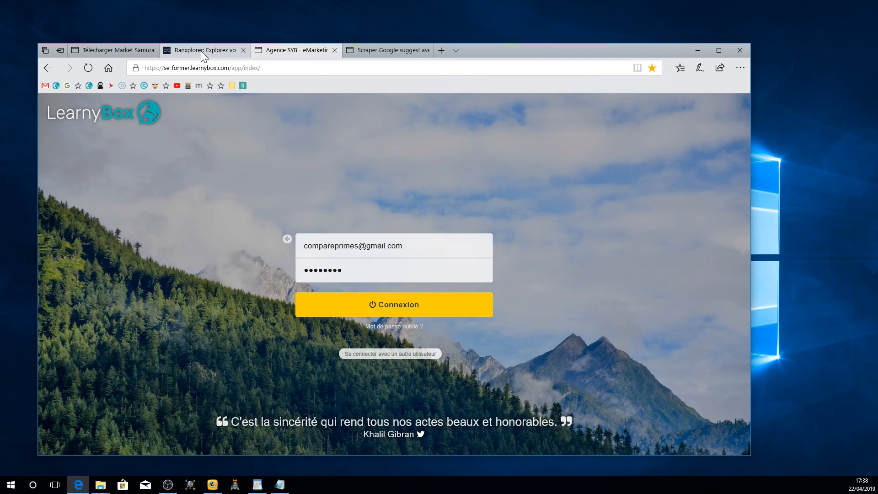
{"action": "left_click", "coordinate": [201, 50]}
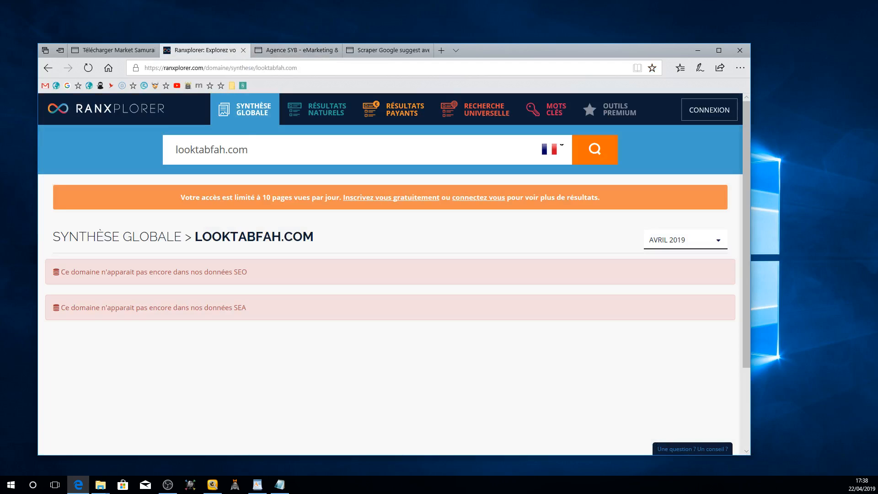
{"action": "left_click", "coordinate": [213, 484]}
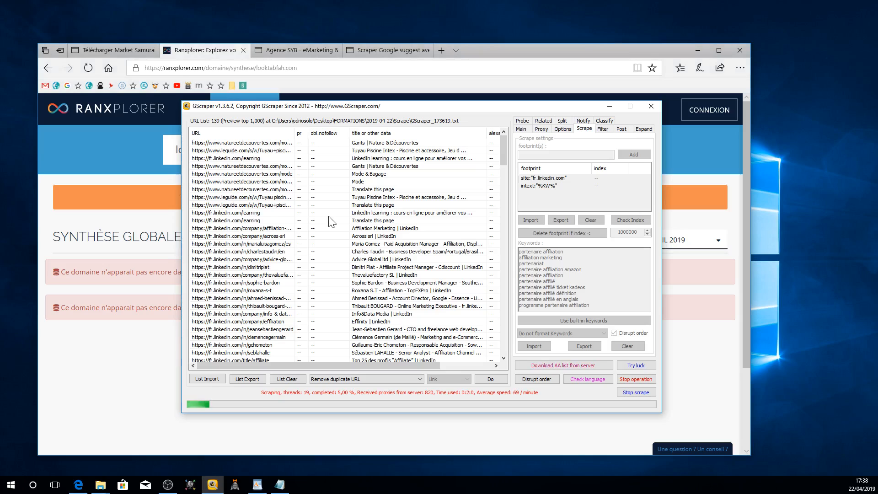
- Move the GScraper window further left over the browser's Ranxplorer page
{"action": "left_click_drag", "start_coordinate": [461, 105], "coordinate": [456, 123]}
{"action": "left_click_drag", "start_coordinate": [360, 100], "coordinate": [350, 106]}
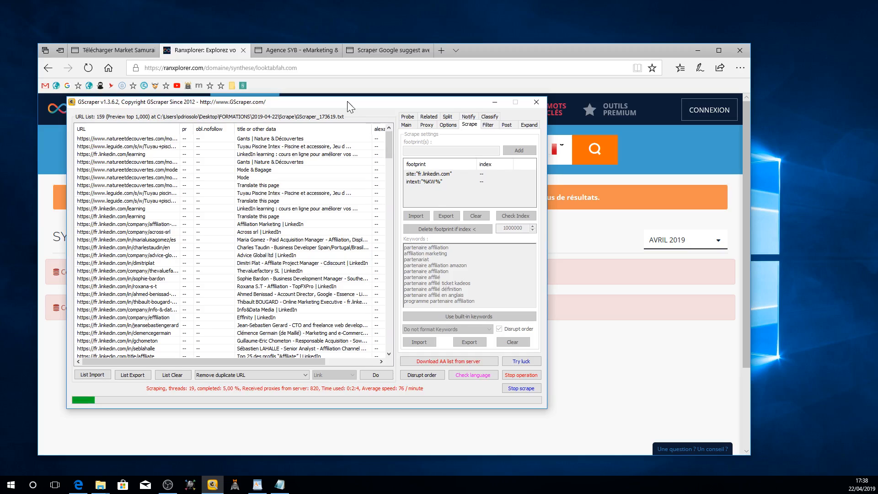
{"action": "mouse_move", "coordinate": [304, 49]}
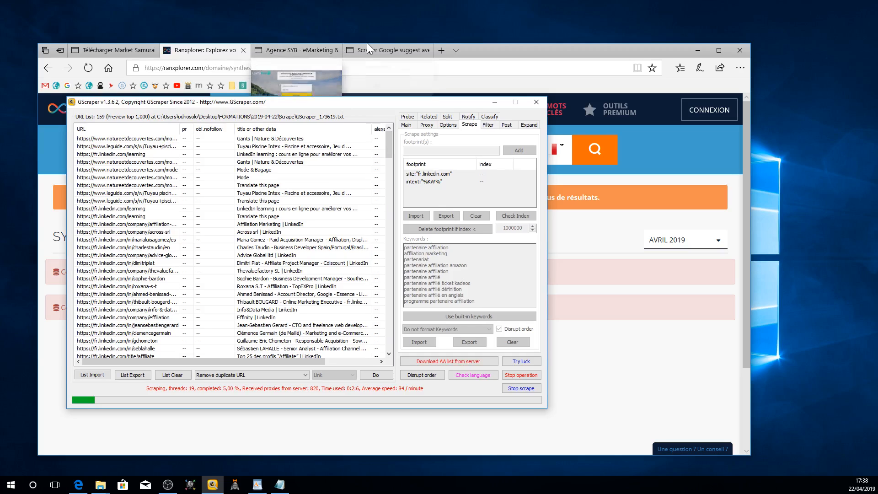